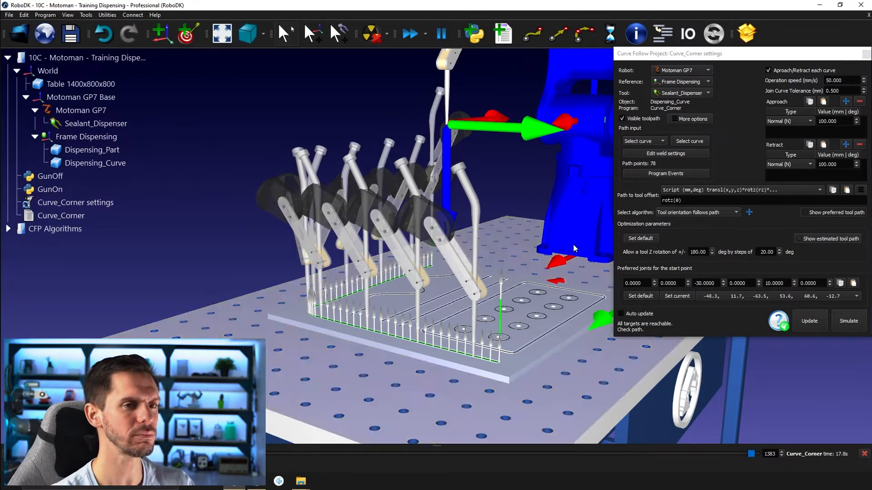
Set the path to tool offset of the Curve_Corner project to rotz(45).
{"action": "left_click_drag", "start_coordinate": [662, 202], "coordinate": [684, 205]}
{"action": "left_click", "coordinate": [685, 202]}
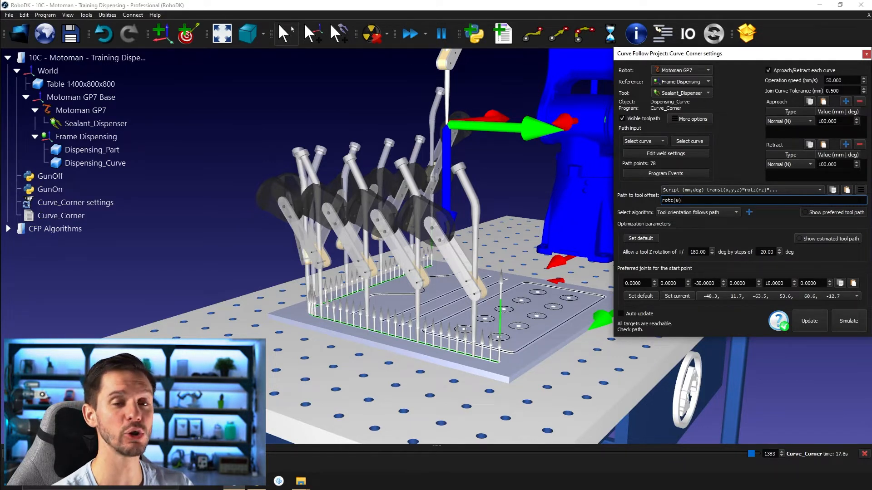
{"action": "key", "text": "BackSpace"}
{"action": "type", "text": "15"}
{"action": "key", "text": "BackSpace"}
{"action": "key", "text": "BackSpace"}
{"action": "type", "text": "50"}
{"action": "key", "text": "BackSpace"}
{"action": "key", "text": "BackSpace"}
{"action": "type", "text": "45"}
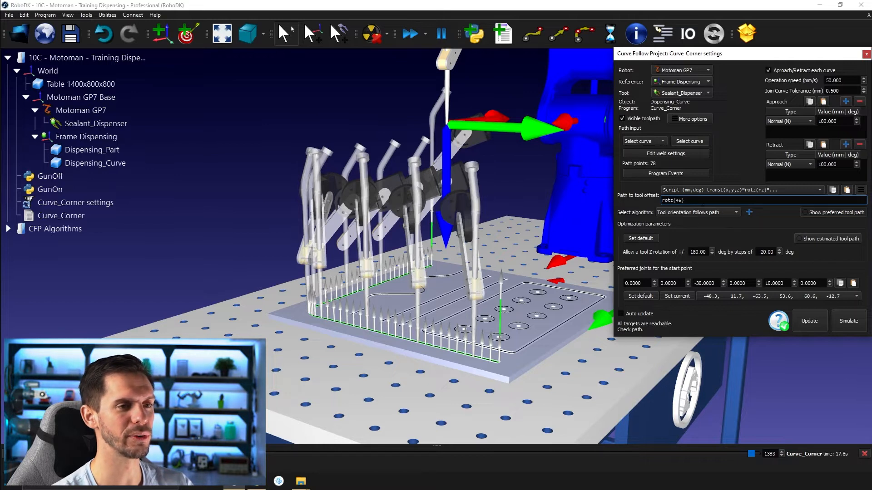
Update the Curve_Corner path with the new offset and simulate the robot following it.
{"action": "left_click", "coordinate": [822, 324]}
{"action": "left_click", "coordinate": [841, 319]}
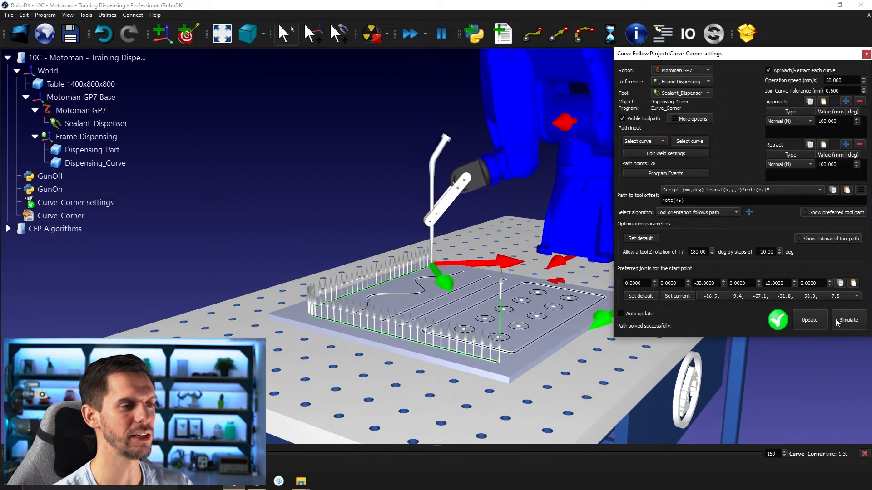
{"action": "scroll", "coordinate": [472, 267], "scroll_direction": "down", "scroll_amount": 3}
{"action": "scroll", "coordinate": [472, 267], "scroll_direction": "up", "scroll_amount": 3}
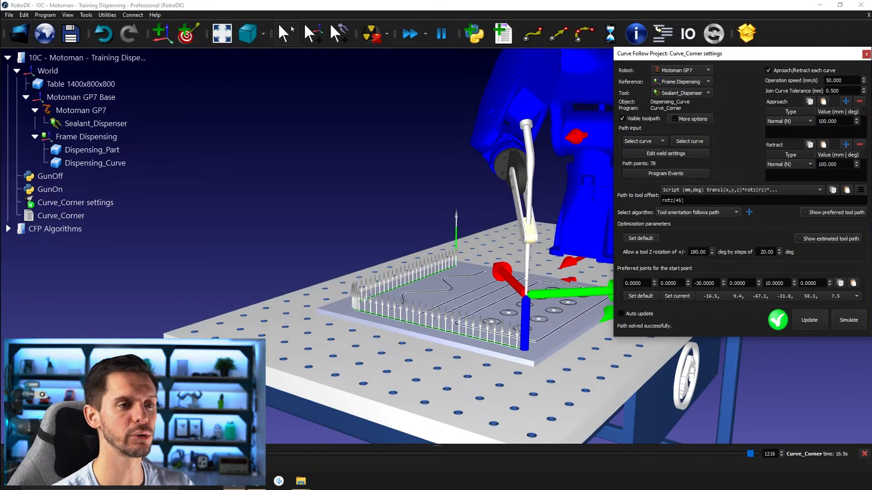
Set the path to tool offset to rotz(90) and simulate the updated Curve_Corner path.
{"action": "left_click", "coordinate": [679, 200]}
{"action": "left_click", "coordinate": [682, 202]}
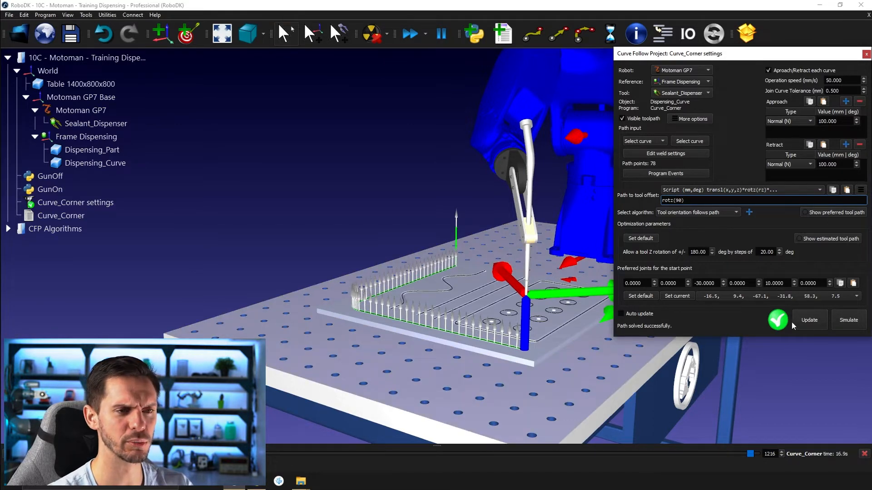
{"action": "left_click", "coordinate": [817, 325]}
{"action": "left_click", "coordinate": [847, 320]}
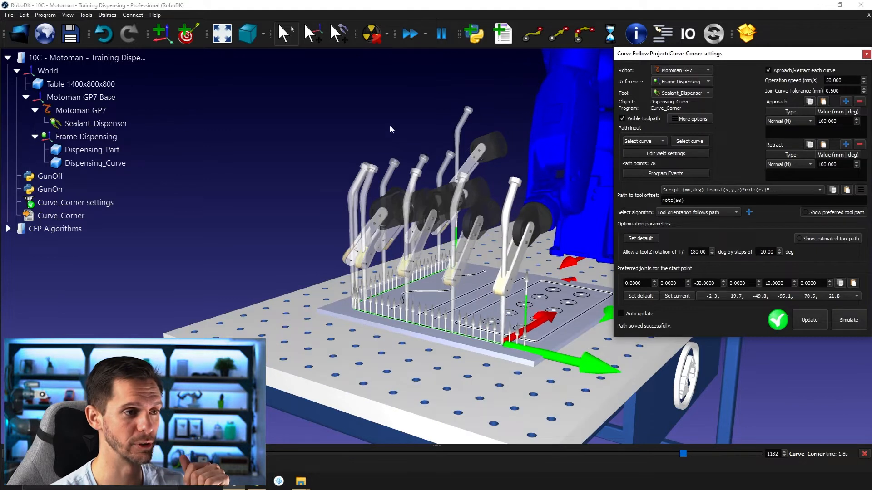
Rotate the Sealant_Dispenser tool center point freehand about its Z axis in the 3D view.
{"action": "left_click_drag", "start_coordinate": [330, 331], "coordinate": [343, 313]}
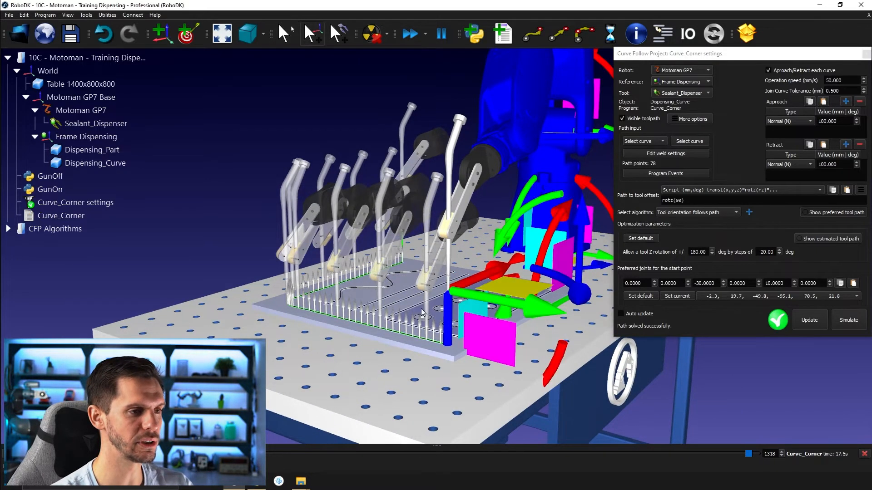
{"action": "left_click_drag", "start_coordinate": [382, 300], "coordinate": [389, 256]}
{"action": "key", "text": "alt"}
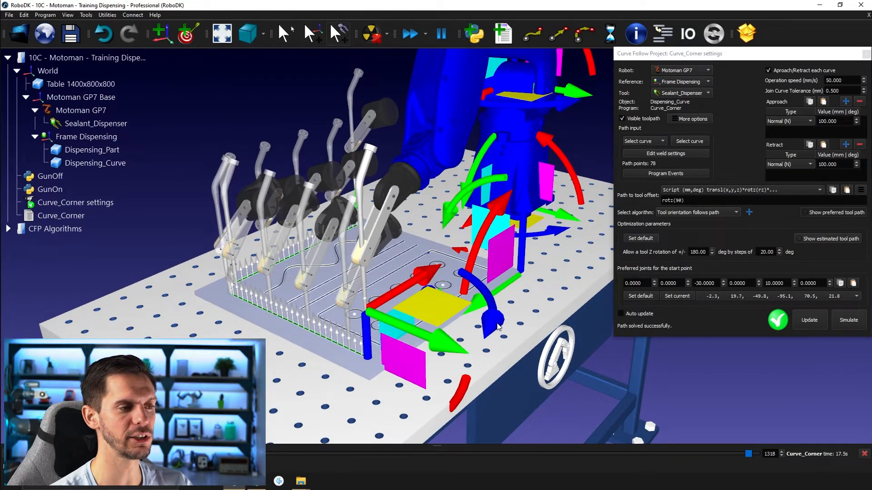
{"action": "left_click_drag", "start_coordinate": [498, 326], "coordinate": [499, 281]}
Open the Sealant_Dispenser tool details and rotate its tool center point freehand back toward the original orientation.
{"action": "left_click", "coordinate": [94, 126]}
{"action": "double_click", "coordinate": [94, 124]}
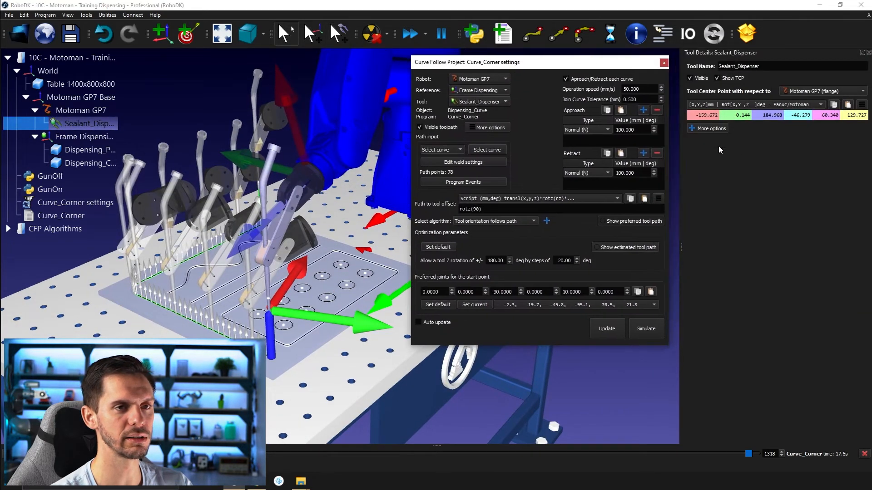
{"action": "left_click", "coordinate": [363, 276], "text": "alt"}
{"action": "left_click_drag", "start_coordinate": [363, 276], "coordinate": [367, 295], "text": "alt"}
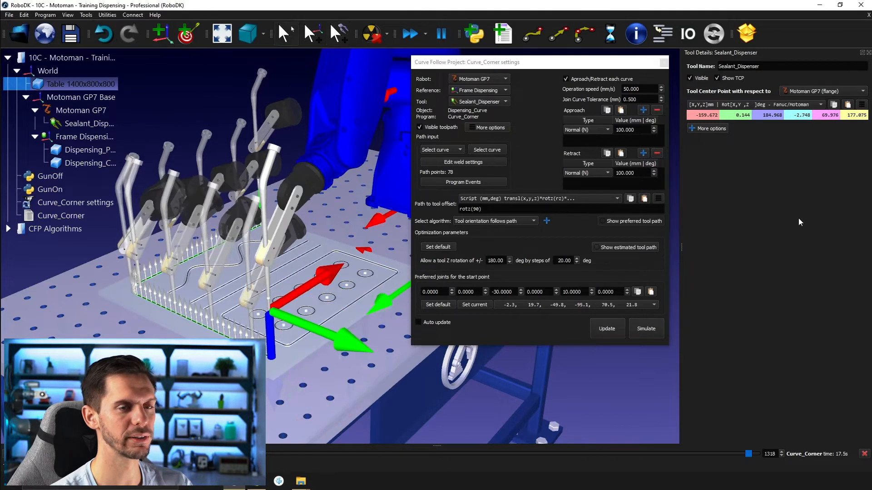
Set the Sealant_Dispenser TCP rotation values to 0, 70 and 180 degrees and close the tool details.
{"action": "double_click", "coordinate": [794, 115]}
{"action": "type", "text": "0."}
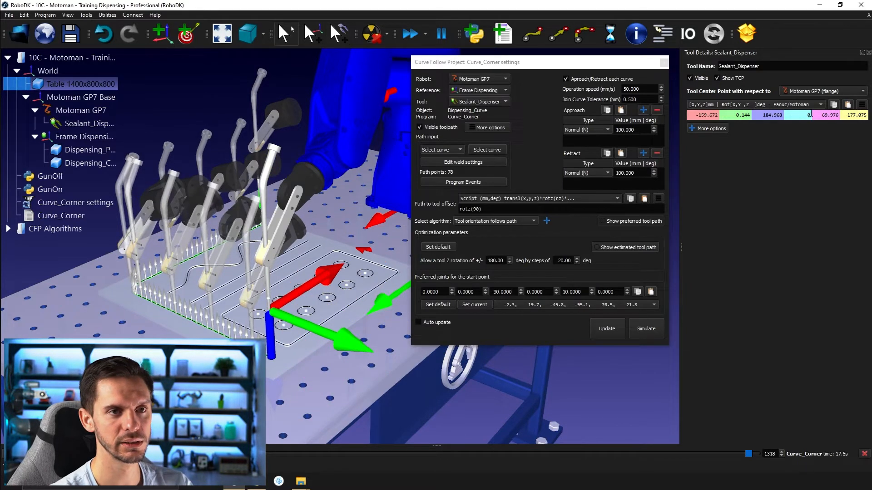
{"action": "double_click", "coordinate": [837, 115]}
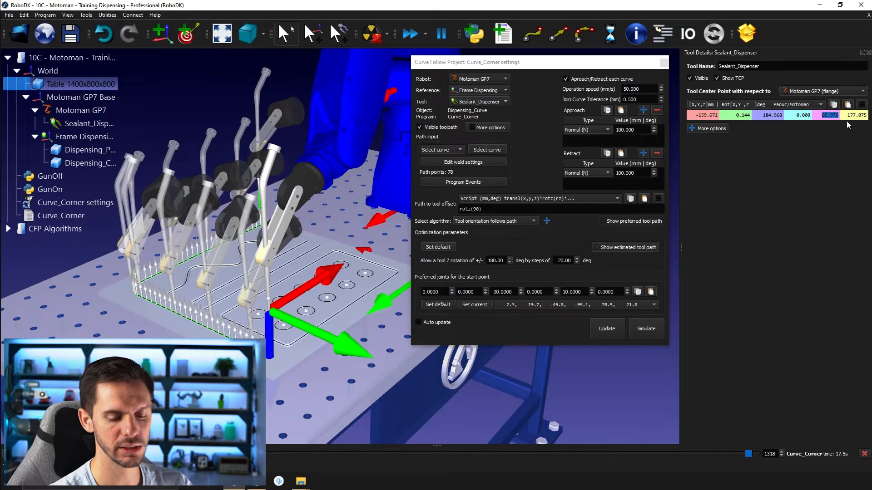
{"action": "key", "text": "Tab"}
{"action": "type", "text": "180"}
{"action": "key", "text": "Return"}
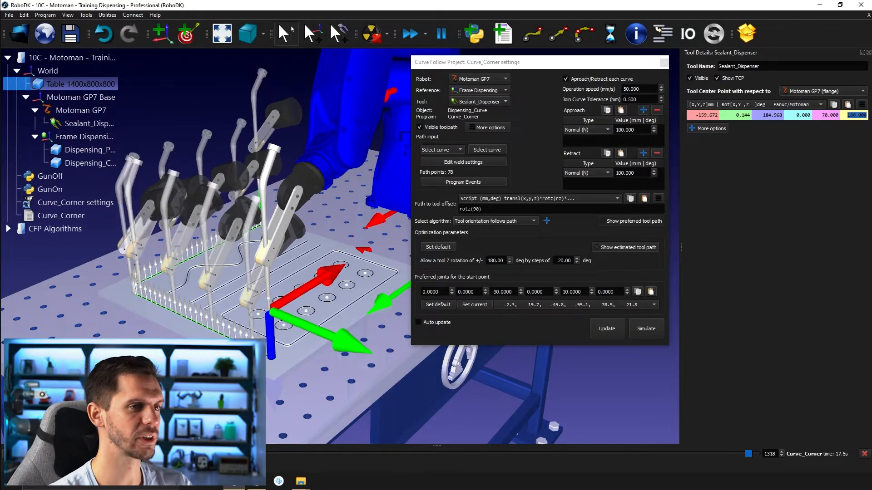
{"action": "left_click", "coordinate": [869, 53]}
{"action": "left_click_drag", "start_coordinate": [498, 62], "coordinate": [693, 64]}
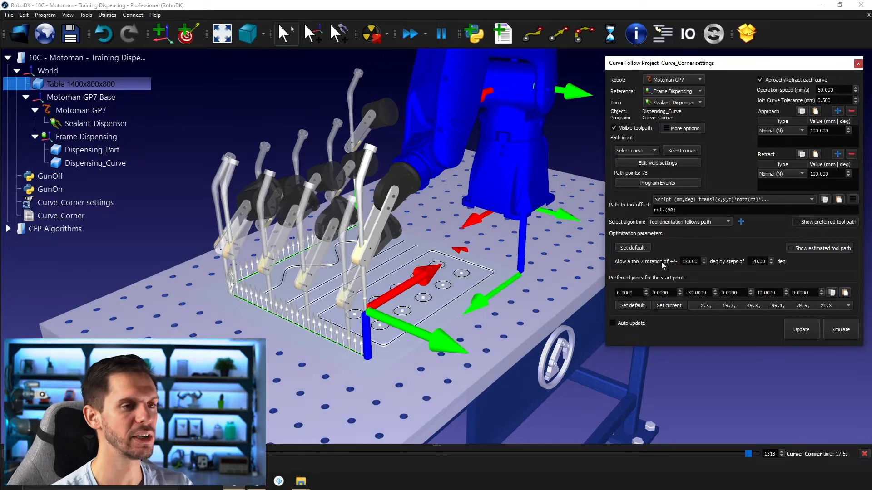
Set the path to tool offset to rotz(0) and simulate the updated Curve_Corner path.
{"action": "left_click", "coordinate": [671, 210]}
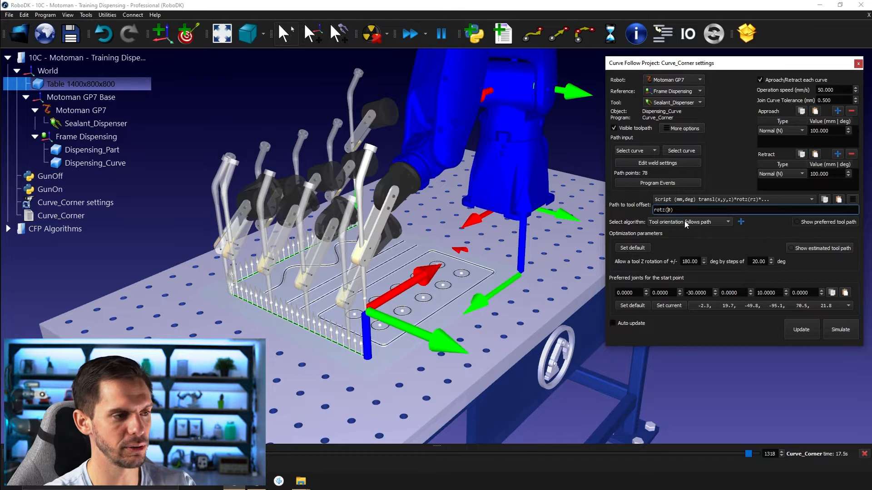
{"action": "left_click", "coordinate": [805, 330]}
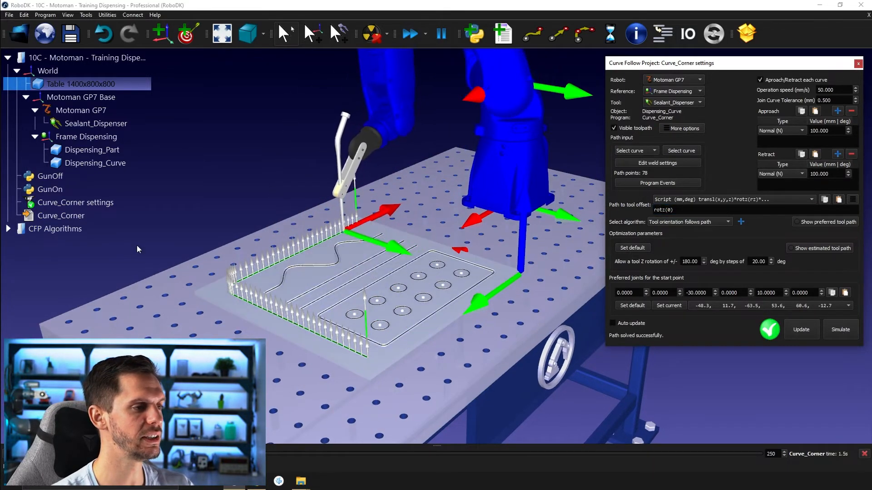
{"action": "scroll", "coordinate": [260, 227], "scroll_direction": "up", "scroll_amount": 5}
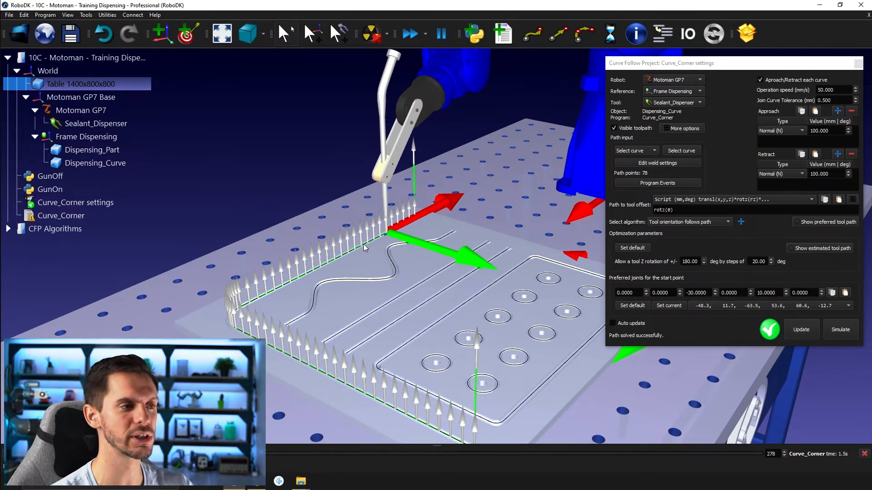
Set the path to tool offset to rotz(180) and simulate the updated Curve_Corner path.
{"action": "left_click", "coordinate": [676, 210]}
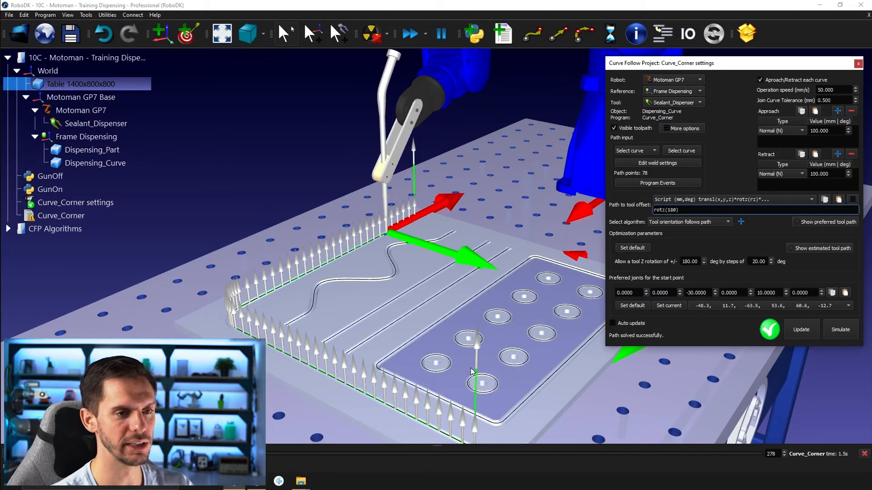
{"action": "type", "text": "18"}
{"action": "left_click", "coordinate": [800, 329]}
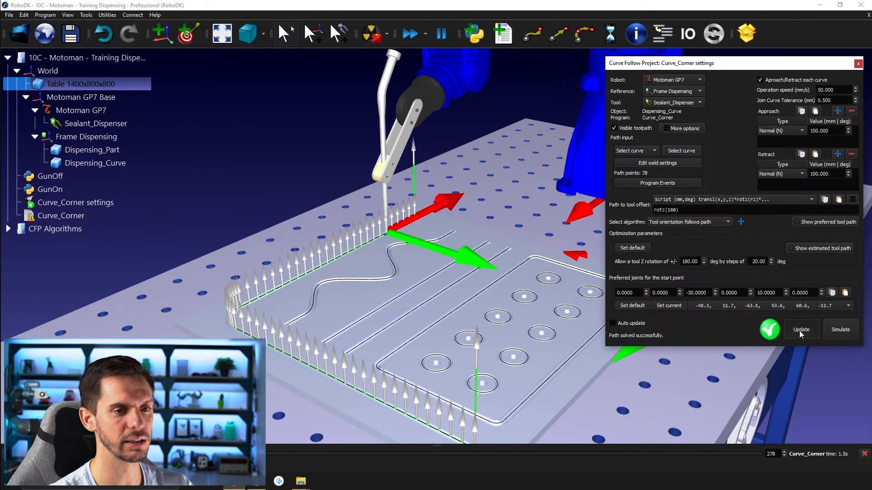
{"action": "left_click", "coordinate": [833, 332]}
Reduce the display size of the reference frames and path arrows in the 3D view.
{"action": "scroll", "coordinate": [420, 240], "scroll_direction": "up", "scroll_amount": 3}
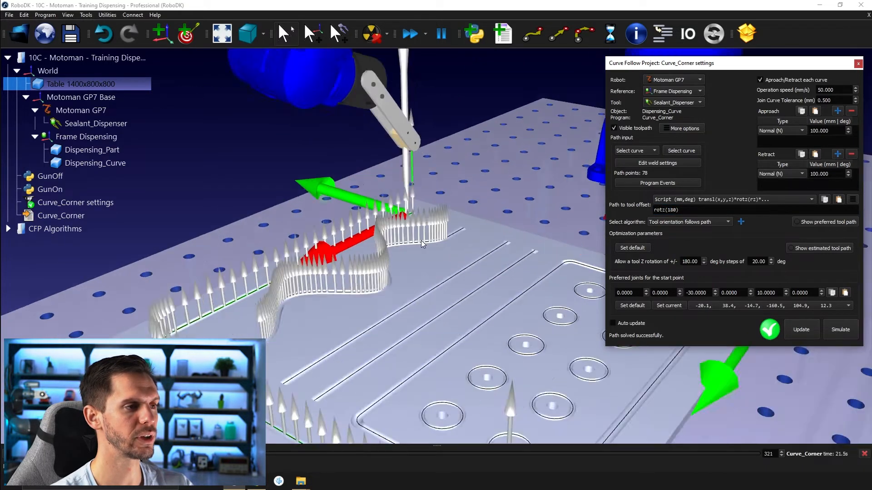
{"action": "middle_click_drag", "start_coordinate": [400, 239], "coordinate": [502, 163]}
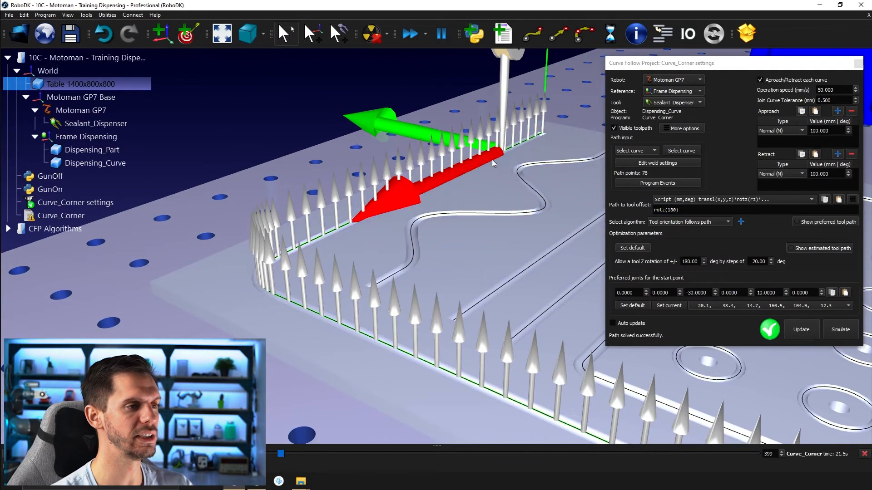
{"action": "key", "text": "minus"}
{"action": "key", "text": "minus"}
{"action": "key", "text": "minus"}
{"action": "key", "text": "minus"}
{"action": "key", "text": "minus"}
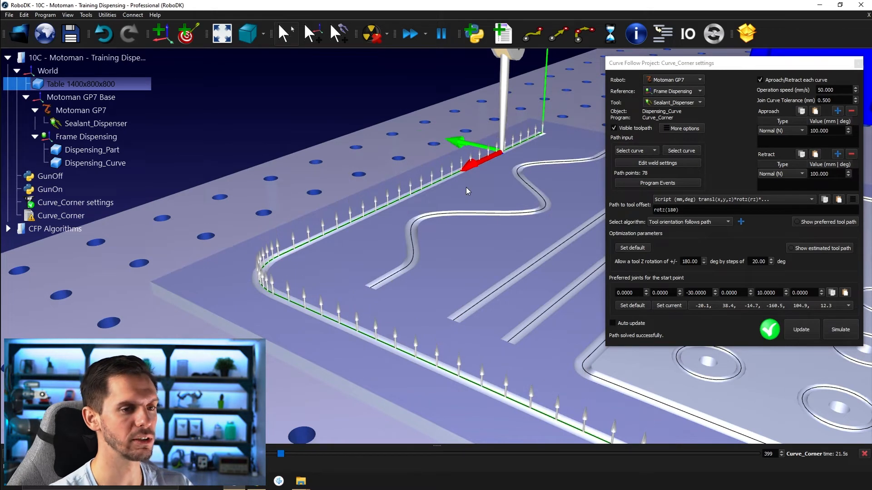
Move the Curve_Corner simulation to frame 991 and examine the tool orientation past the rounded corner.
{"action": "scroll", "coordinate": [466, 187], "scroll_direction": "down", "scroll_amount": 5}
{"action": "left_click_drag", "start_coordinate": [281, 456], "coordinate": [556, 443]}
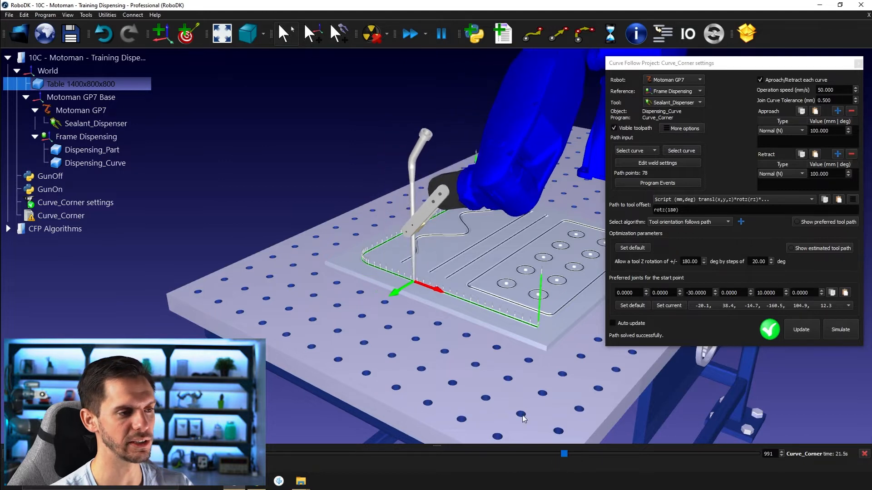
{"action": "scroll", "coordinate": [426, 290], "scroll_direction": "up", "scroll_amount": 5}
{"action": "scroll", "coordinate": [449, 277], "scroll_direction": "down", "scroll_amount": 6}
{"action": "scroll", "coordinate": [450, 280], "scroll_direction": "down", "scroll_amount": 2}
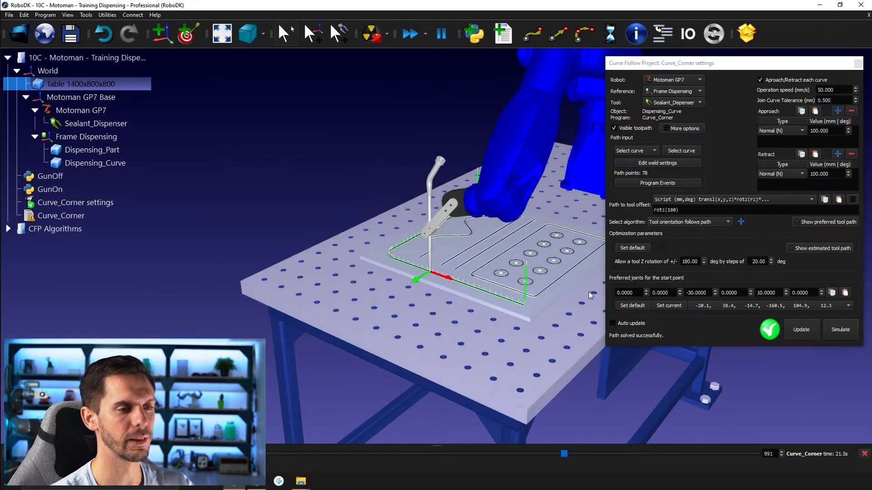
Restore the path to tool offset to rotz(0) and simulate the updated Curve_Corner path.
{"action": "left_click", "coordinate": [671, 210]}
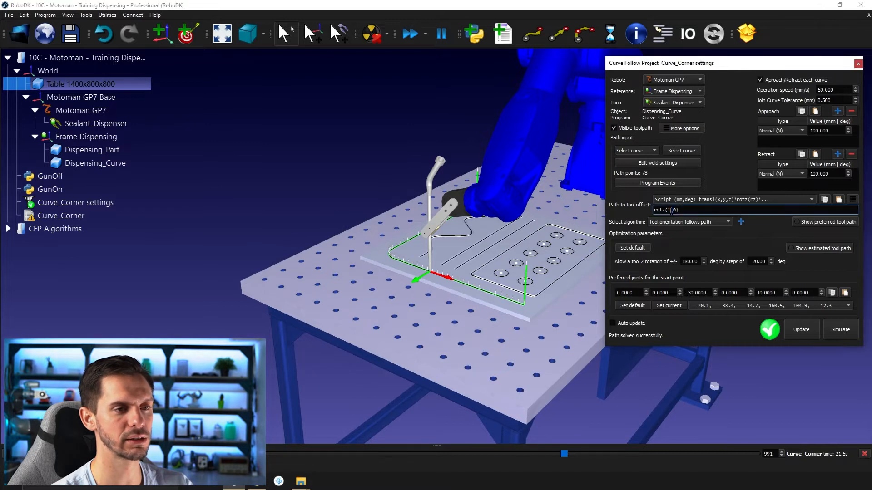
{"action": "type", "text": "0"}
{"action": "key", "text": "Return"}
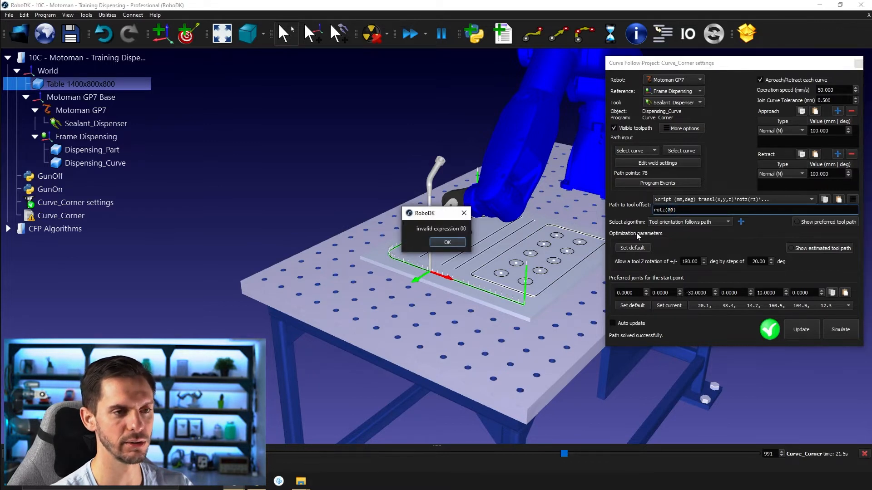
{"action": "left_click", "coordinate": [464, 241]}
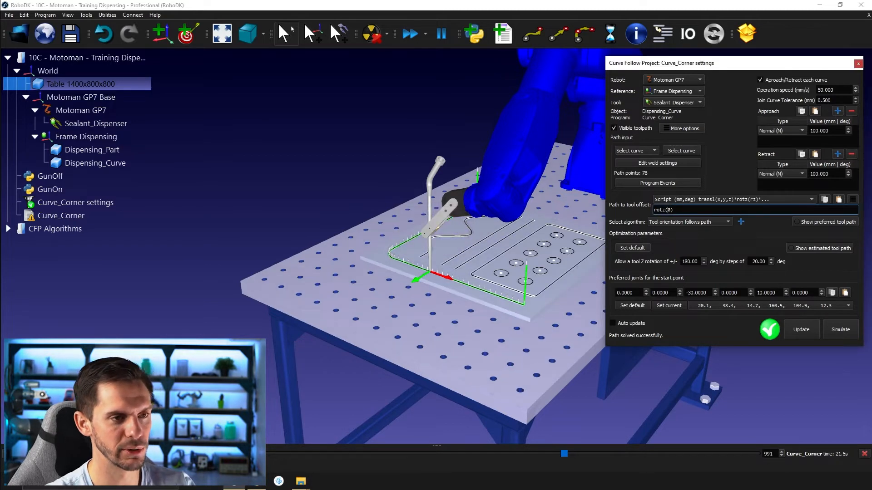
{"action": "left_click", "coordinate": [796, 335]}
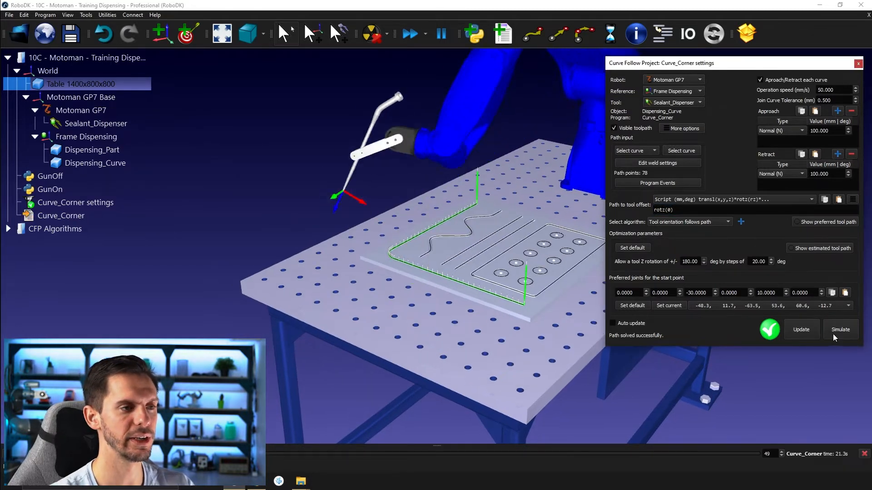
{"action": "left_click", "coordinate": [354, 182]}
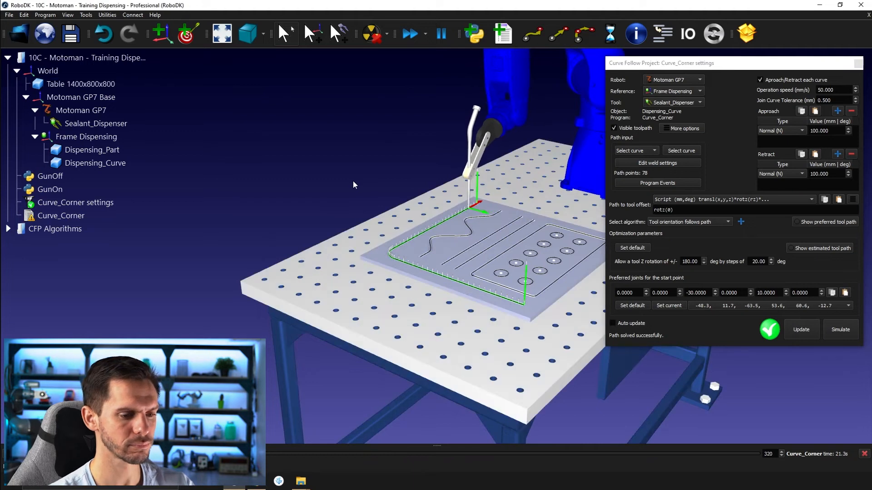
Switch the path to tool offset format from script to the Fanuc/Motoman XYZ position and rotation values.
{"action": "left_click_drag", "start_coordinate": [369, 208], "coordinate": [509, 214]}
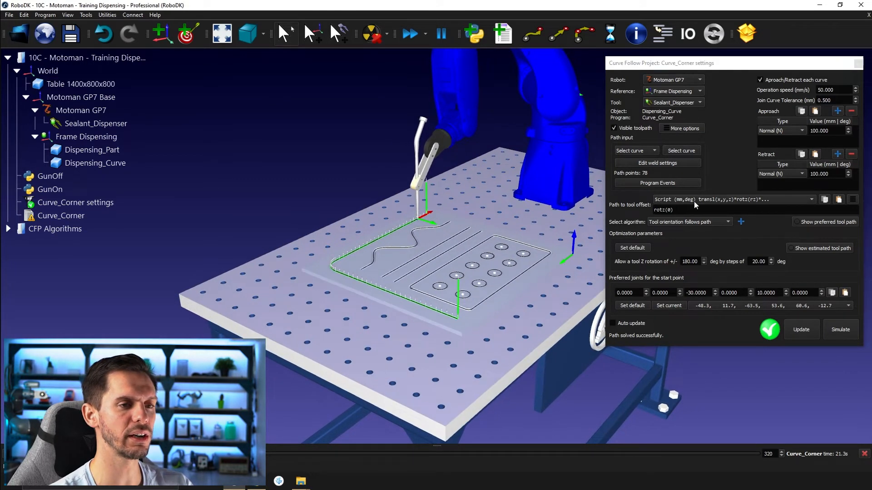
{"action": "left_click", "coordinate": [694, 200]}
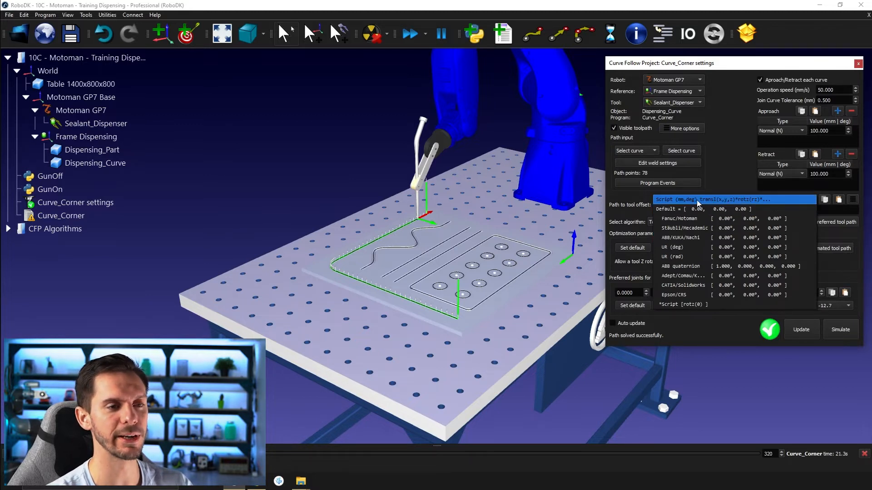
{"action": "left_click", "coordinate": [761, 219]}
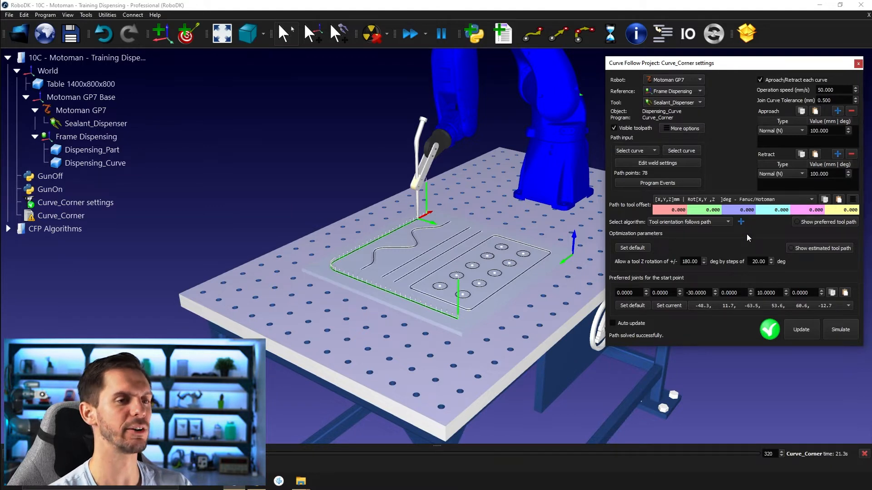
Show the preferred tool path and try different Z and Y rotations in the path to tool offset, including 10° about Z.
{"action": "left_click", "coordinate": [795, 222]}
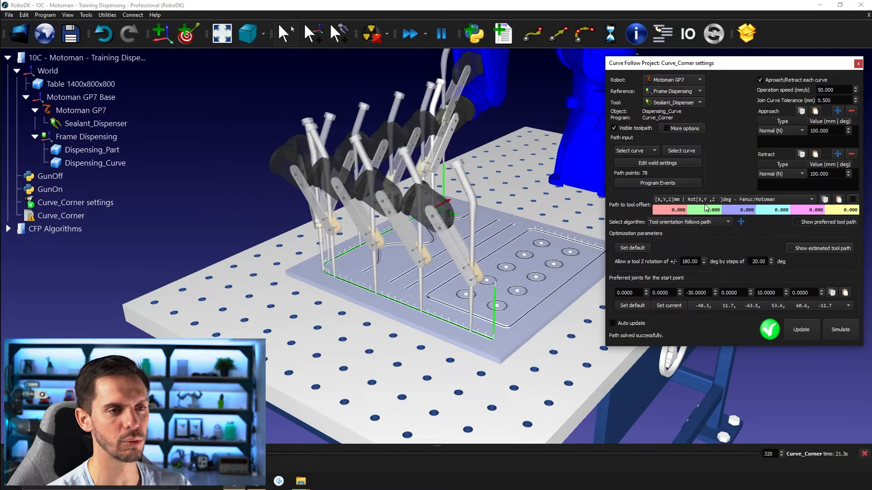
{"action": "scroll", "coordinate": [833, 210], "scroll_direction": "up", "scroll_amount": 15}
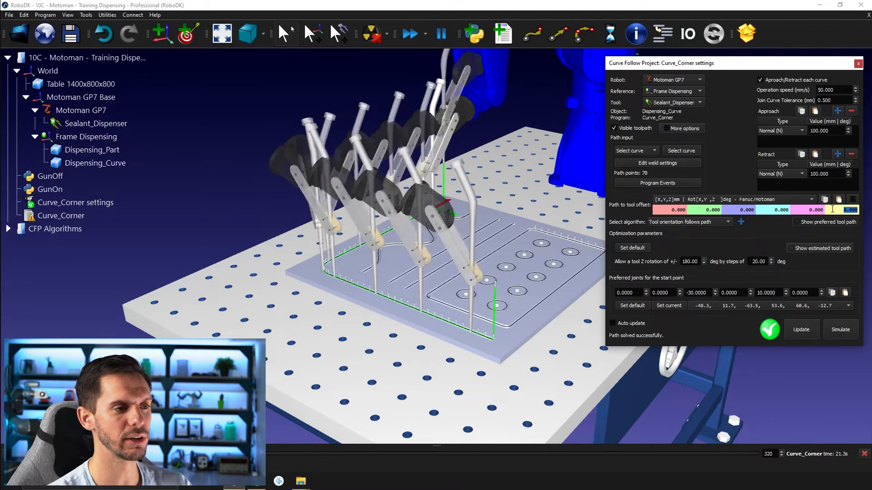
{"action": "scroll", "coordinate": [833, 209], "scroll_direction": "down", "scroll_amount": 10}
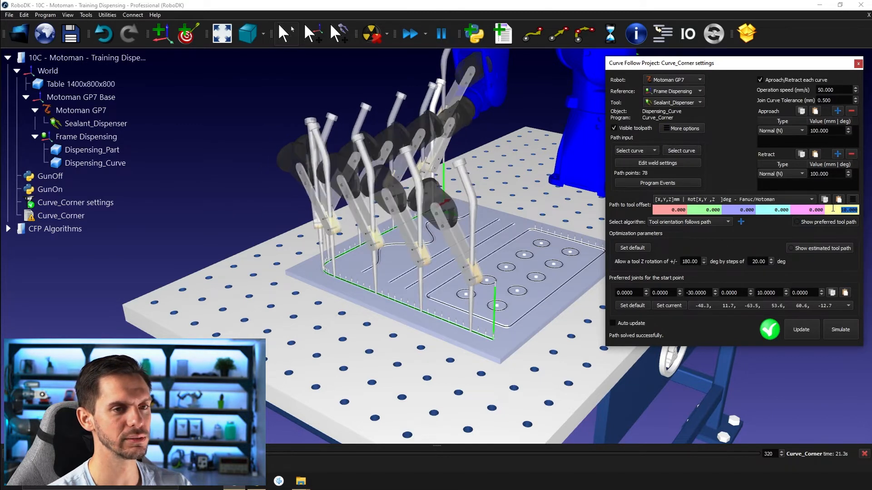
{"action": "scroll", "coordinate": [833, 209], "scroll_direction": "down", "scroll_amount": 5}
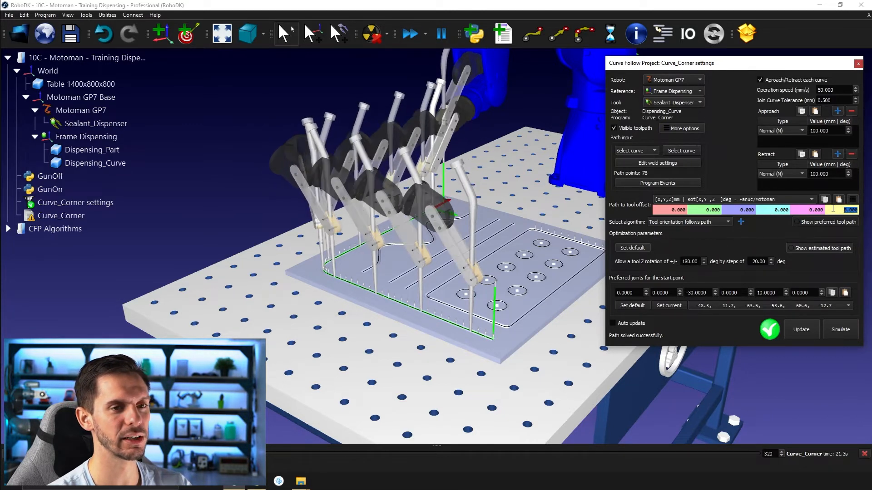
{"action": "scroll", "coordinate": [813, 210], "scroll_direction": "down", "scroll_amount": 5}
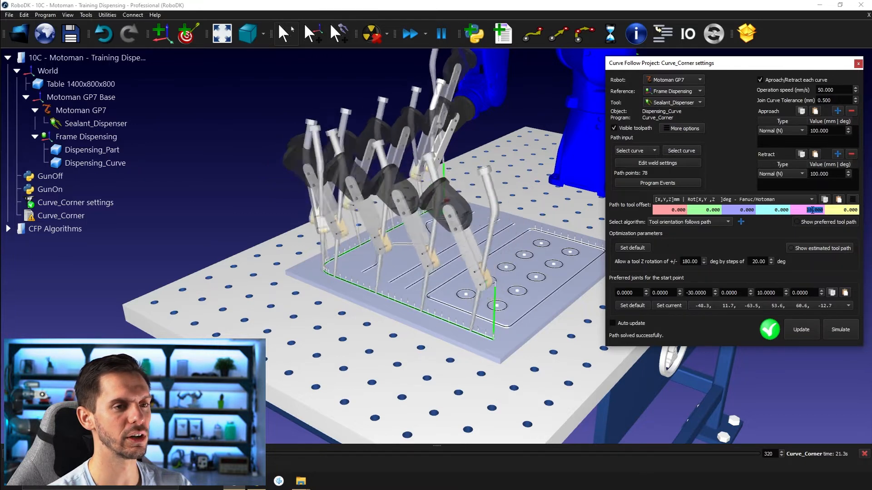
{"action": "scroll", "coordinate": [812, 210], "scroll_direction": "up", "scroll_amount": 5}
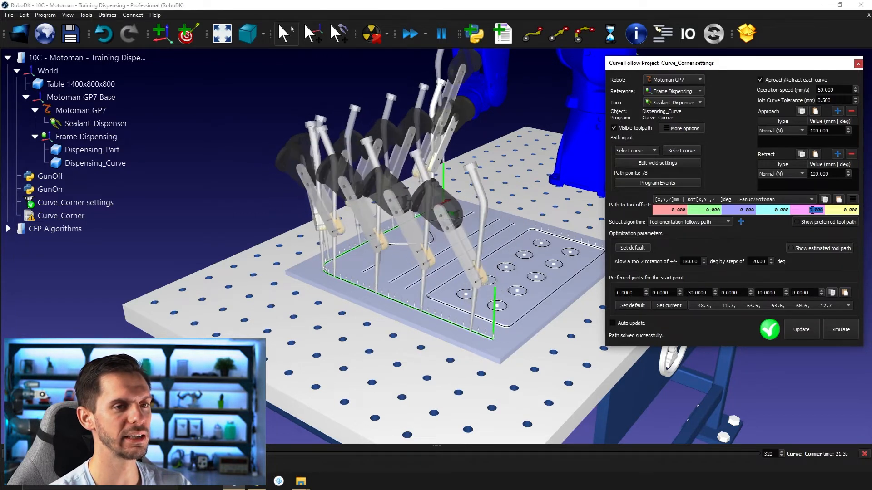
Try X rotations of the path to tool offset such as -25° and 20°, and reset the rotation to 0.
{"action": "left_click", "coordinate": [769, 211]}
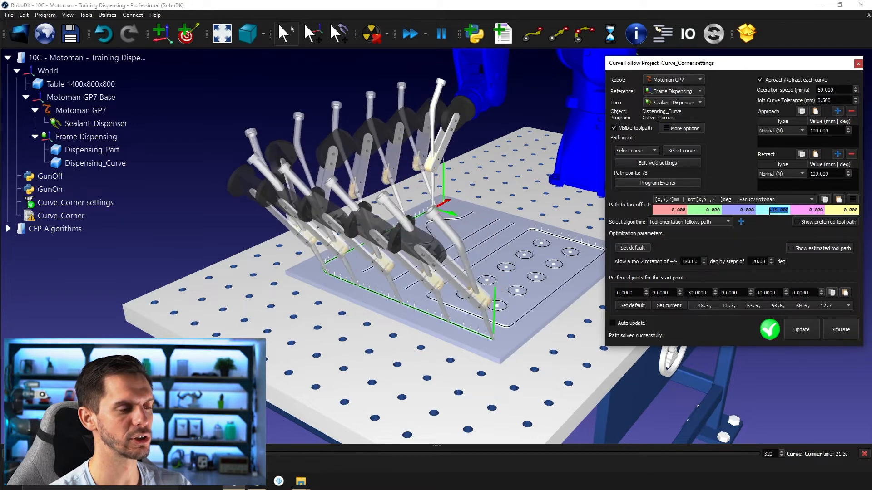
{"action": "scroll", "coordinate": [769, 211], "scroll_direction": "up", "scroll_amount": 9}
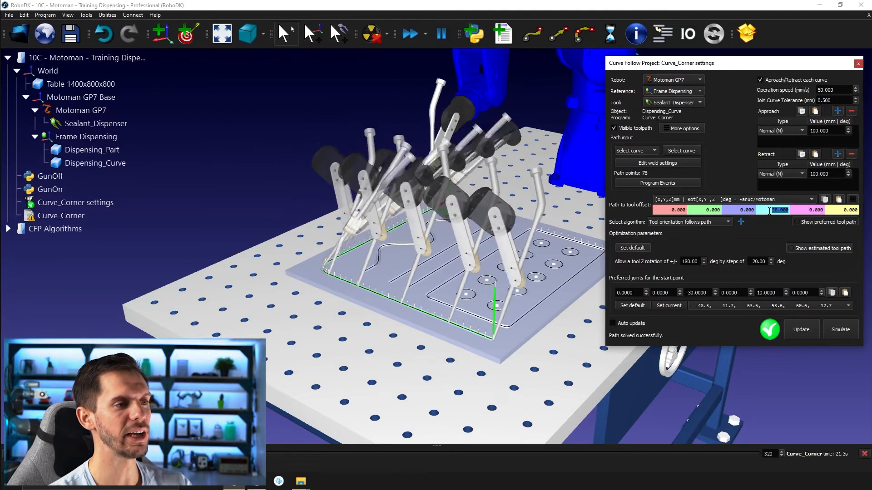
{"action": "scroll", "coordinate": [769, 211], "scroll_direction": "up", "scroll_amount": 2}
{"action": "scroll", "coordinate": [769, 211], "scroll_direction": "down", "scroll_amount": 7}
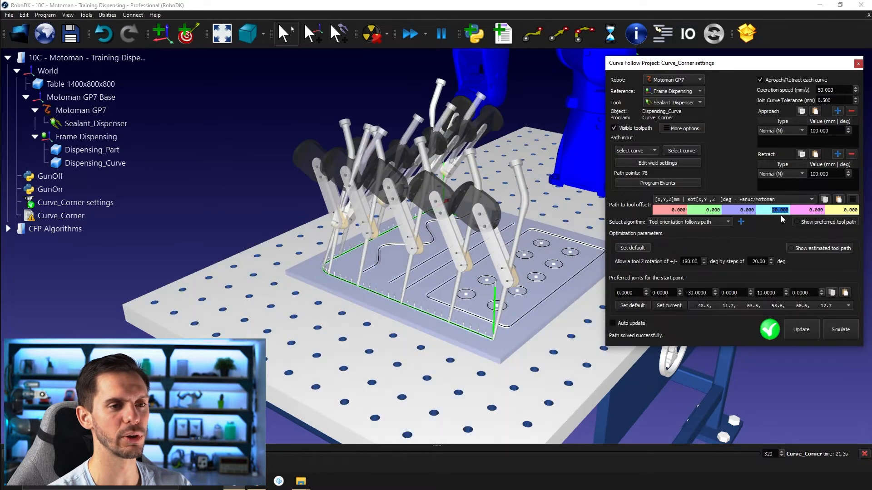
{"action": "scroll", "coordinate": [761, 212], "scroll_direction": "down", "scroll_amount": 4}
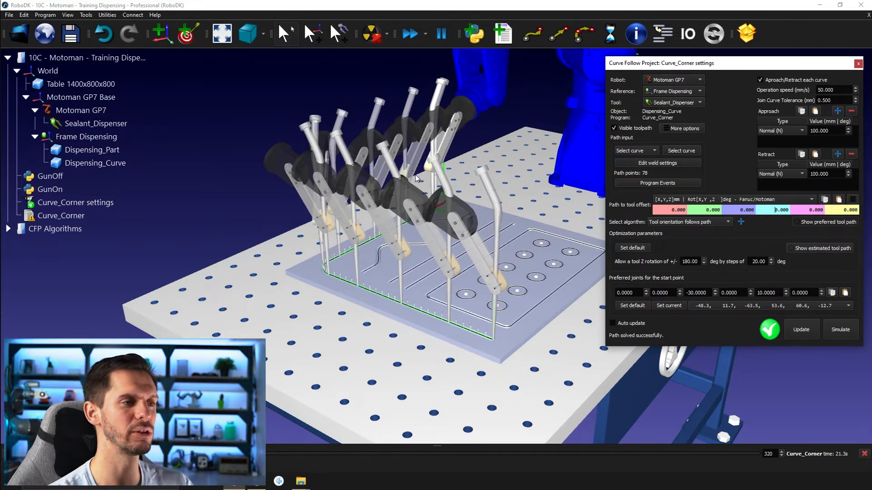
Move the Curve_Corner simulation back to frame 180 and view the previewed tool orientations along the path.
{"action": "scroll", "coordinate": [443, 222], "scroll_direction": "down", "scroll_amount": 4}
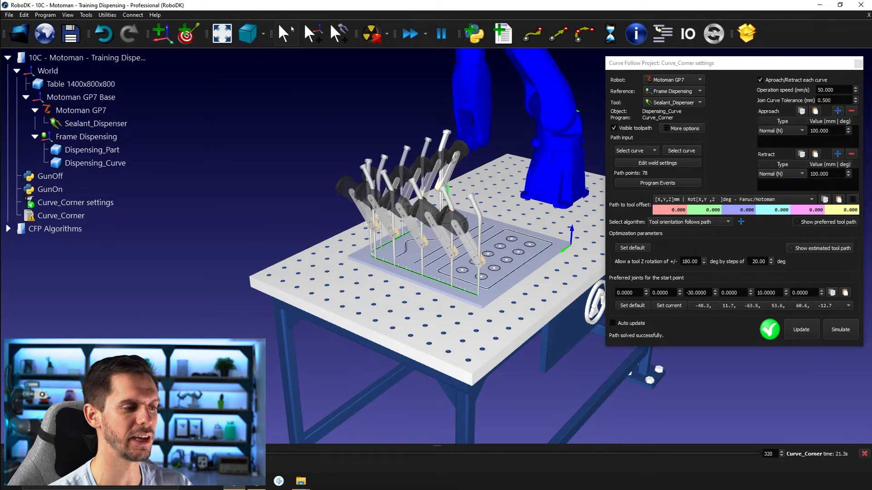
{"action": "left_click_drag", "start_coordinate": [120, 453], "coordinate": [70, 454]}
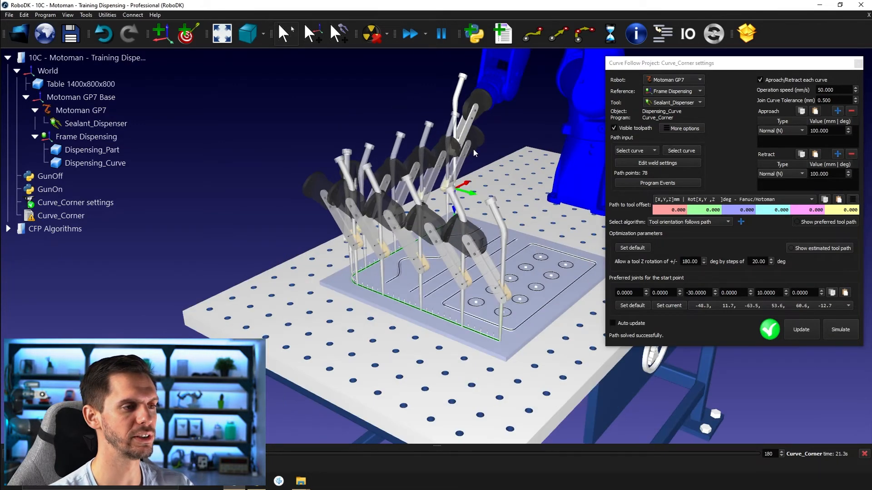
{"action": "scroll", "coordinate": [468, 190], "scroll_direction": "up", "scroll_amount": 4}
{"action": "left_click_drag", "start_coordinate": [434, 212], "coordinate": [461, 226]}
Set the Sealant_Dispenser tool center point's X rotation to 0 relative to the robot flange and close the tool details.
{"action": "double_click", "coordinate": [65, 122]}
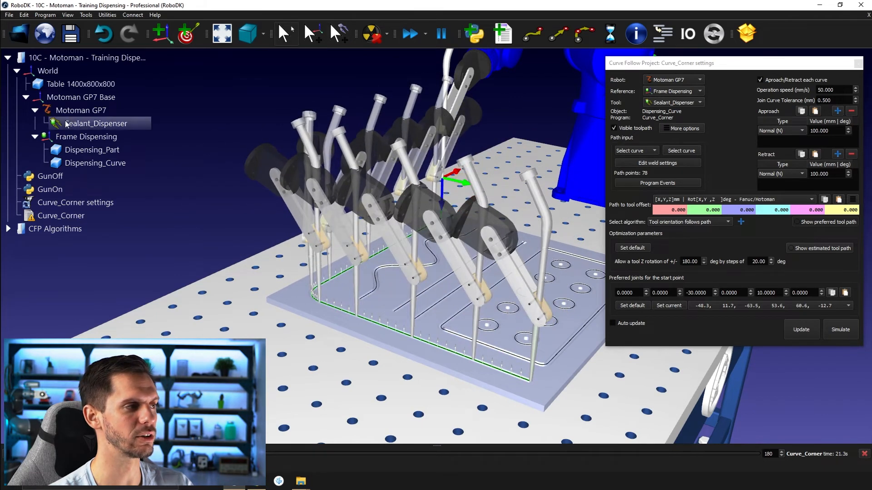
{"action": "left_click_drag", "start_coordinate": [734, 66], "coordinate": [543, 57]}
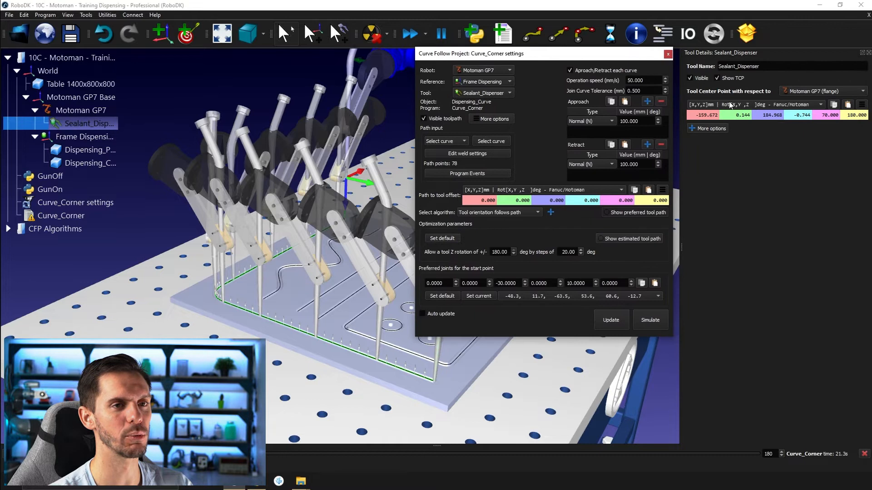
{"action": "double_click", "coordinate": [800, 116]}
{"action": "type", "text": "0"}
{"action": "key", "text": "Return"}
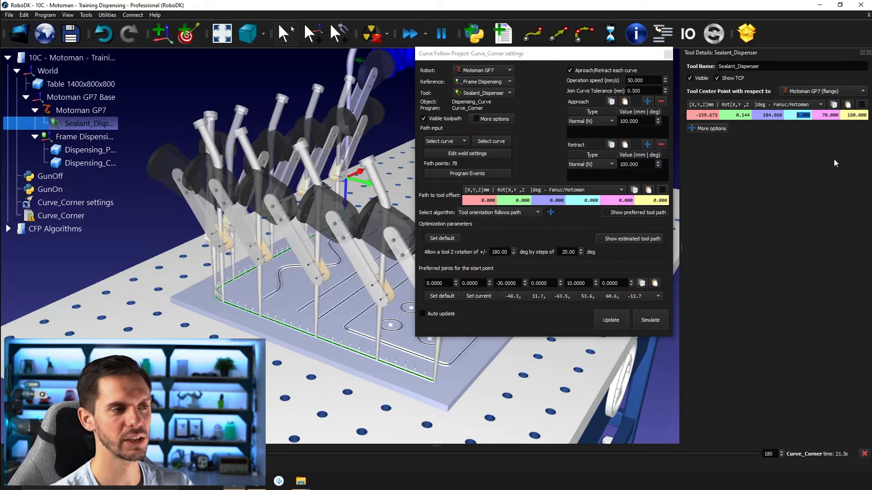
{"action": "left_click", "coordinate": [868, 52]}
{"action": "left_click_drag", "start_coordinate": [615, 56], "coordinate": [812, 64]}
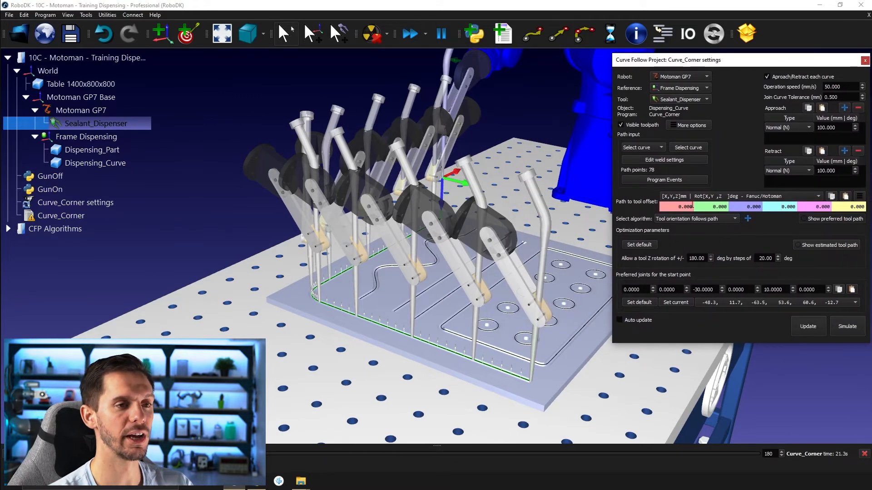
Try a path to tool offset of X 50, Y -10 and Z -80 mm and inspect the shifted tool preview.
{"action": "scroll", "coordinate": [732, 207], "scroll_direction": "up", "scroll_amount": 2}
{"action": "scroll", "coordinate": [731, 207], "scroll_direction": "down", "scroll_amount": 7}
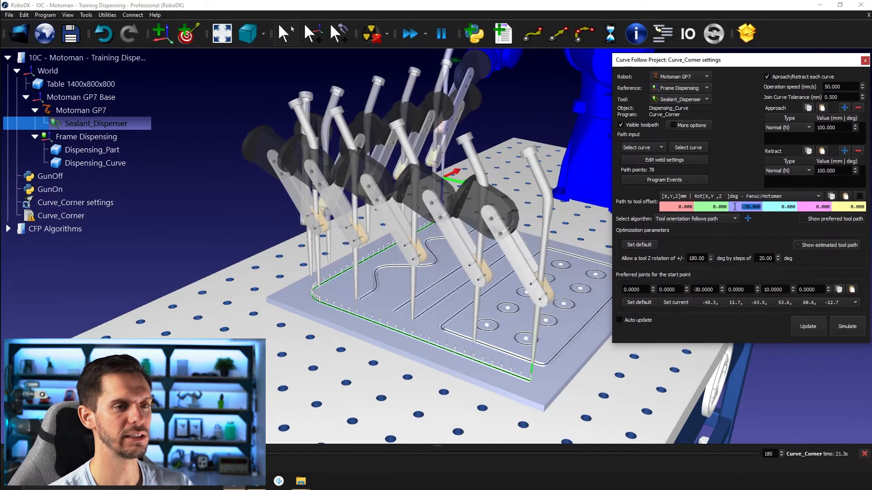
{"action": "scroll", "coordinate": [733, 207], "scroll_direction": "down", "scroll_amount": 3}
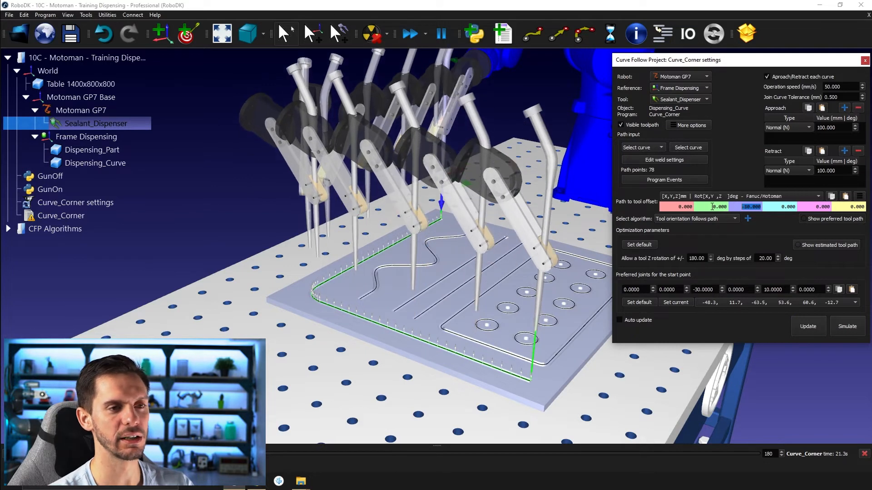
{"action": "scroll", "coordinate": [712, 207], "scroll_direction": "down", "scroll_amount": 1}
{"action": "scroll", "coordinate": [677, 208], "scroll_direction": "down", "scroll_amount": 3}
{"action": "scroll", "coordinate": [677, 208], "scroll_direction": "up", "scroll_amount": 8}
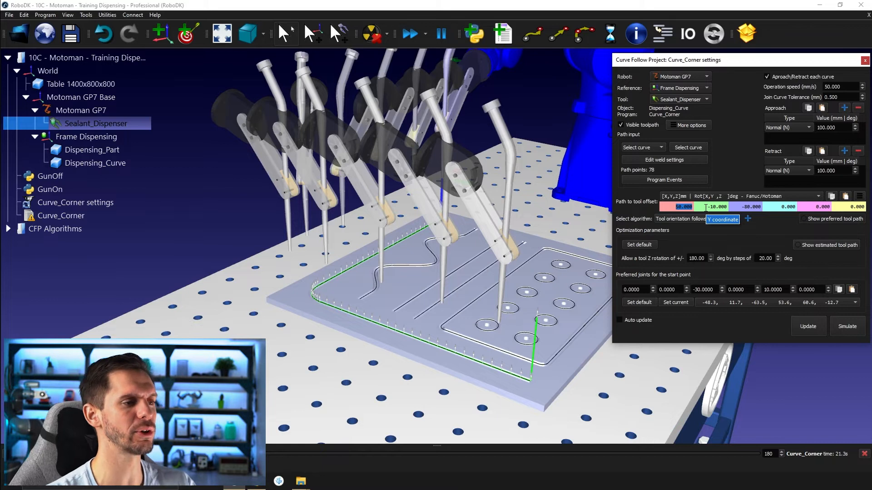
{"action": "left_click_drag", "start_coordinate": [568, 222], "coordinate": [537, 267]}
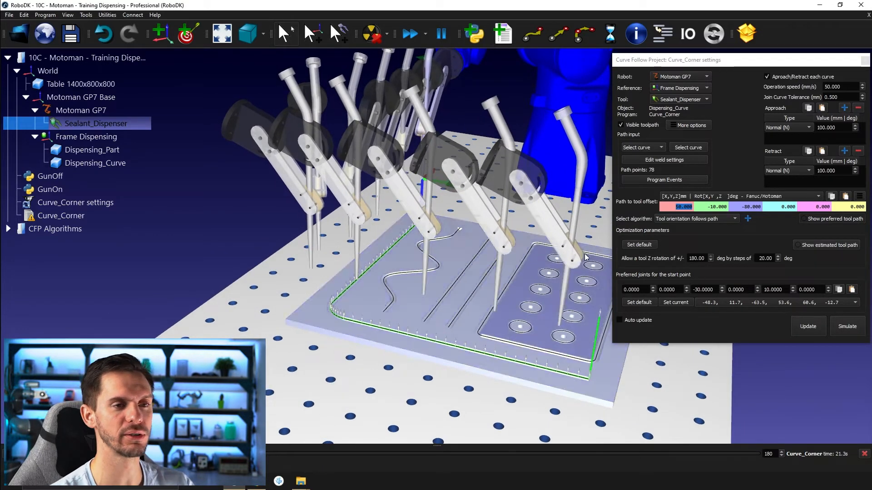
Reset the Z, Y and X translations of the path to tool offset to 0.
{"action": "left_click", "coordinate": [752, 206]}
{"action": "key", "text": "Return"}
{"action": "left_click", "coordinate": [715, 206]}
{"action": "type", "text": "0"}
{"action": "key", "text": "Return"}
{"action": "mouse_move", "coordinate": [516, 289]}
{"action": "right_mouse_down"}
{"action": "mouse_move", "coordinate": [533, 293]}
{"action": "mouse_move", "coordinate": [539, 335]}
{"action": "mouse_move", "coordinate": [530, 392]}
{"action": "mouse_move", "coordinate": [512, 311]}
{"action": "mouse_move", "coordinate": [383, 264]}
{"action": "mouse_move", "coordinate": [557, 246]}
{"action": "right_mouse_up"}
{"action": "left_click", "coordinate": [683, 207]}
{"action": "type", "text": "0"}
{"action": "key", "text": "Tab"}
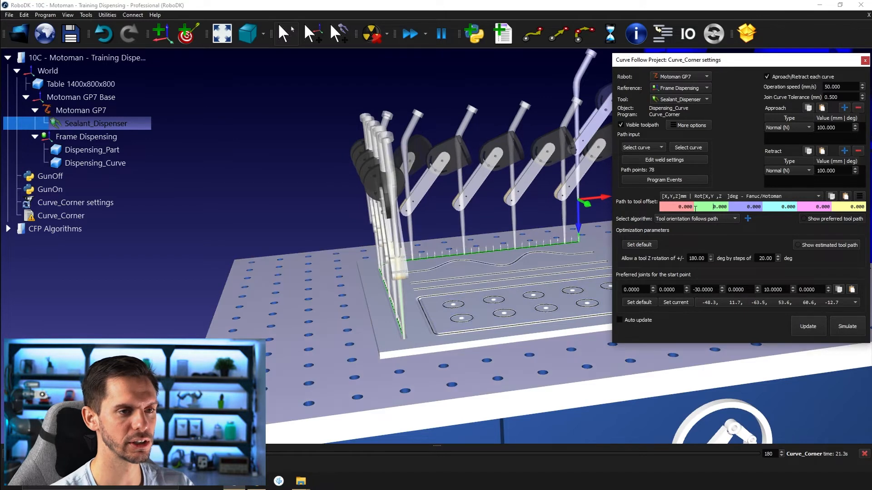
Compare the tool preview with Y offsets of -30, 30, 20 and 0 mm from the path.
{"action": "scroll", "coordinate": [695, 208], "scroll_direction": "down", "scroll_amount": 3}
{"action": "right_click_drag", "start_coordinate": [505, 262], "coordinate": [372, 292]}
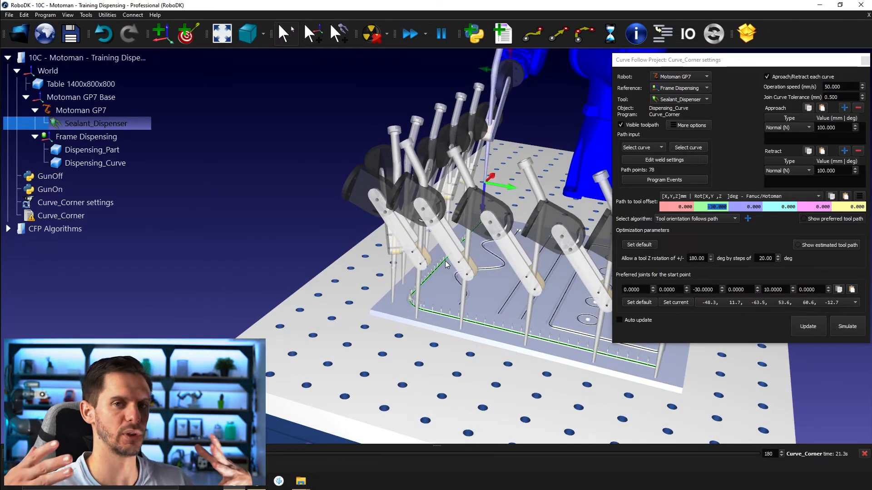
{"action": "scroll", "coordinate": [718, 206], "scroll_direction": "up", "scroll_amount": 6}
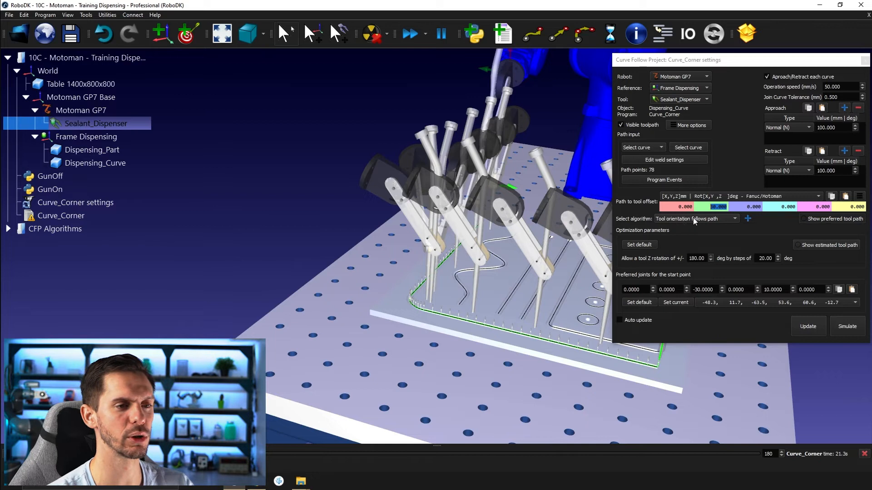
{"action": "scroll", "coordinate": [707, 208], "scroll_direction": "down", "scroll_amount": 1}
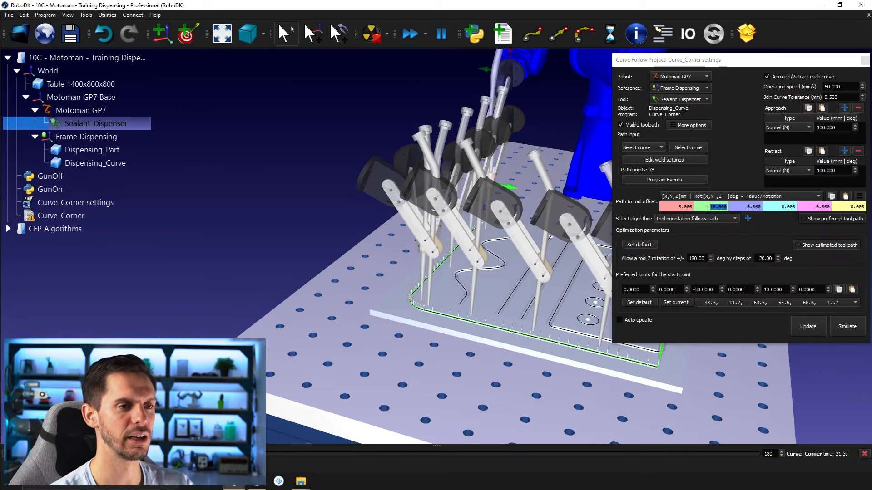
{"action": "scroll", "coordinate": [707, 208], "scroll_direction": "down", "scroll_amount": 2}
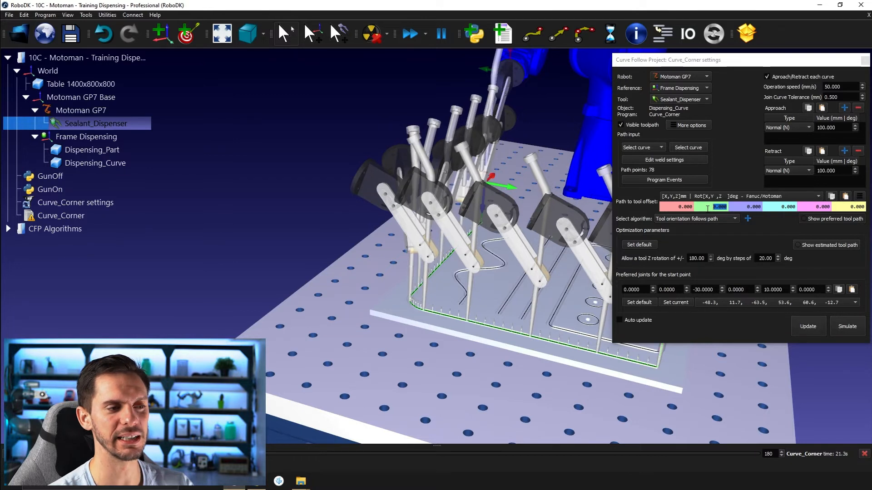
Set the path to tool offset's Y translation to -20 mm, then update and simulate the Curve_Corner path.
{"action": "scroll", "coordinate": [708, 208], "scroll_direction": "down", "scroll_amount": 2}
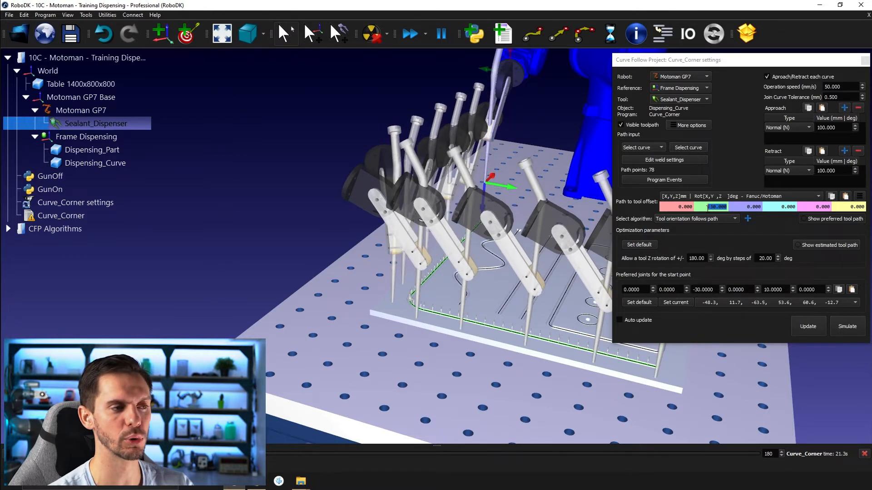
{"action": "left_click", "coordinate": [809, 325]}
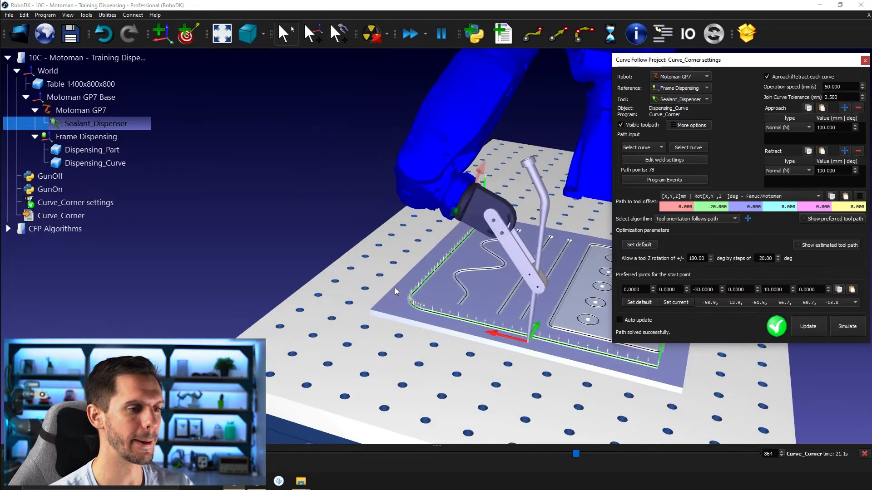
{"action": "middle_click_drag", "start_coordinate": [413, 289], "coordinate": [371, 284]}
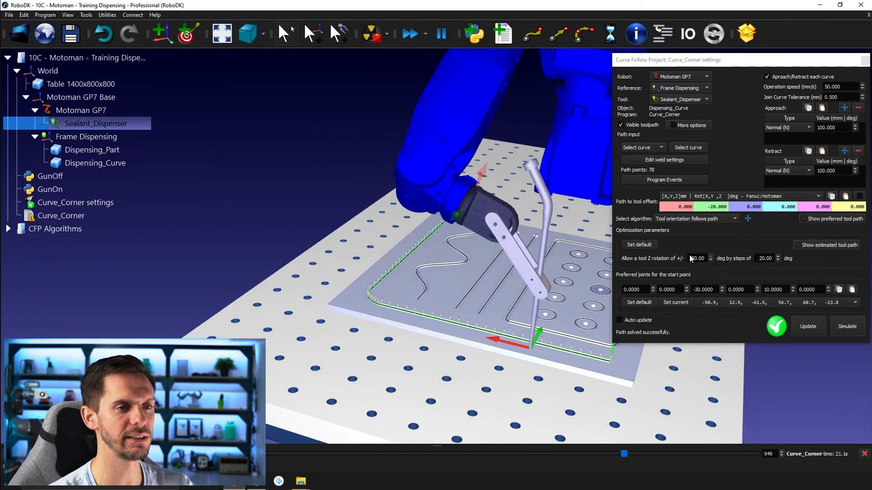
Reset the Y offset to 0 and select the Minimum tool orientation change algorithm.
{"action": "double_click", "coordinate": [715, 207]}
{"action": "type", "text": "0"}
{"action": "key", "text": "Return"}
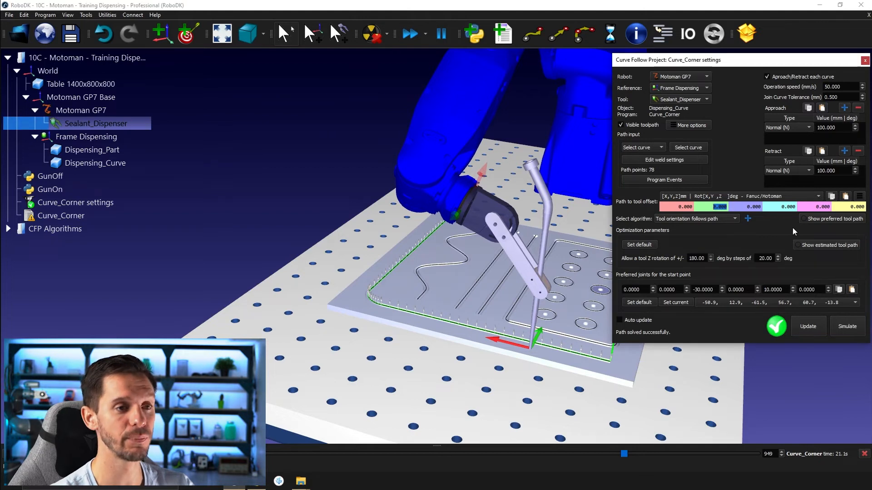
{"action": "left_click", "coordinate": [713, 218]}
{"action": "left_click", "coordinate": [713, 208]}
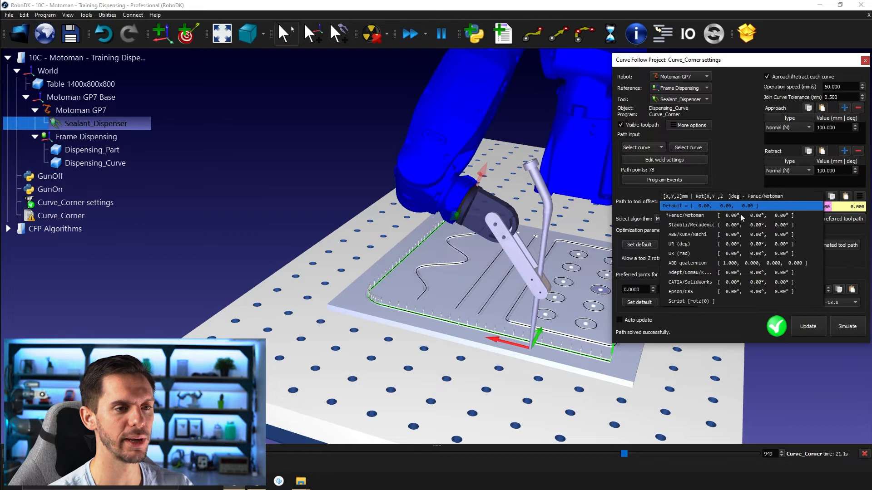
Switch the path to tool offset format to Script.
{"action": "left_click", "coordinate": [728, 203]}
{"action": "left_click", "coordinate": [727, 196]}
{"action": "left_click", "coordinate": [710, 302]}
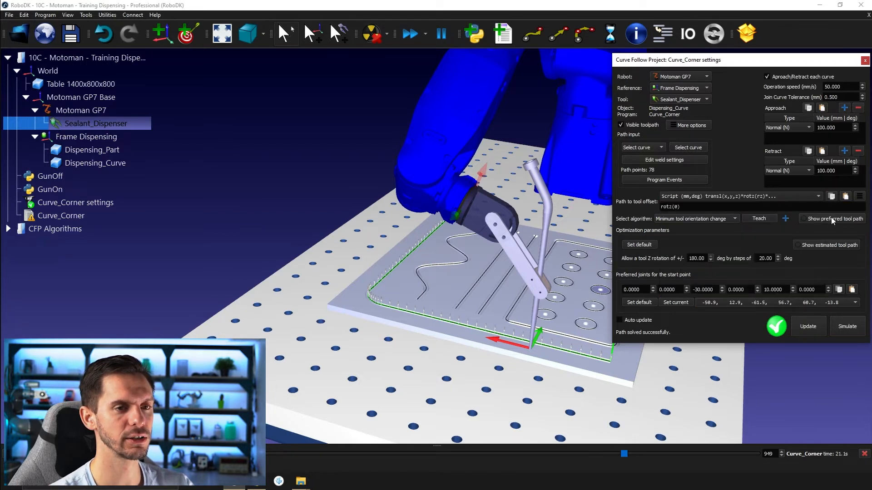
Move the Motoman GP7 to its home position and show the preferred tool path for the selected algorithm.
{"action": "right_click", "coordinate": [425, 125]}
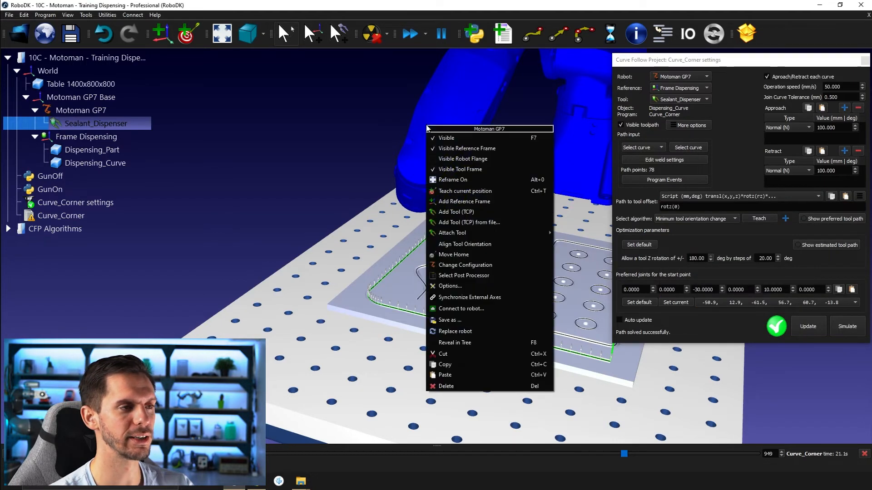
{"action": "left_click", "coordinate": [468, 256]}
{"action": "scroll", "coordinate": [469, 256], "scroll_direction": "down", "scroll_amount": 4}
{"action": "mouse_move", "coordinate": [472, 236]}
{"action": "right_mouse_down"}
{"action": "mouse_move", "coordinate": [454, 237]}
{"action": "mouse_move", "coordinate": [450, 248]}
{"action": "right_mouse_up"}
{"action": "scroll", "coordinate": [472, 243], "scroll_direction": "up", "scroll_amount": 3}
{"action": "left_click", "coordinate": [812, 219]}
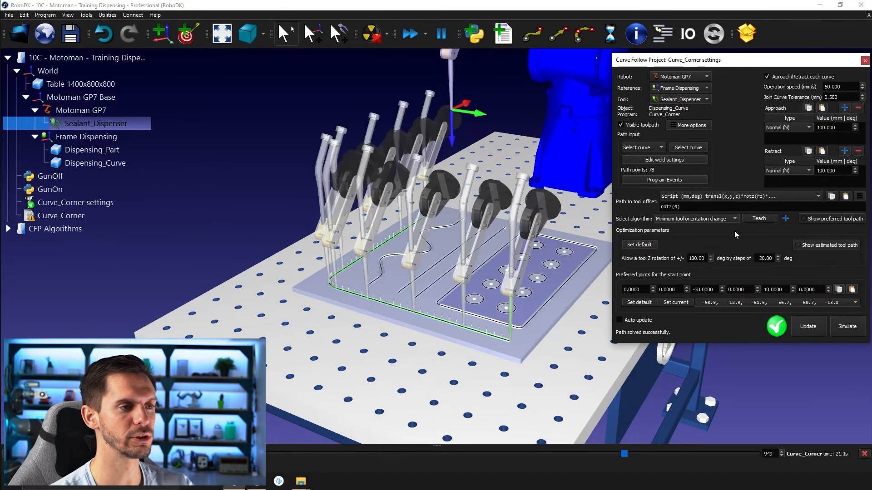
Try rotz(-20) as the path to tool offset and change it to rotz(-55).
{"action": "key", "text": "BackSpace"}
{"action": "key", "text": "BackSpace"}
{"action": "type", "text": "-75)"}
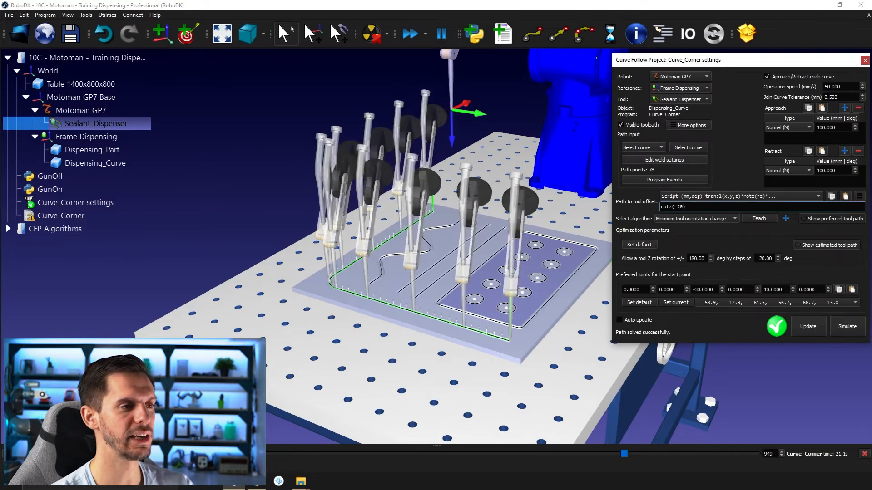
{"action": "key", "text": "BackSpace"}
{"action": "key", "text": "BackSpace"}
{"action": "key", "text": "BackSpace"}
{"action": "type", "text": "45)"}
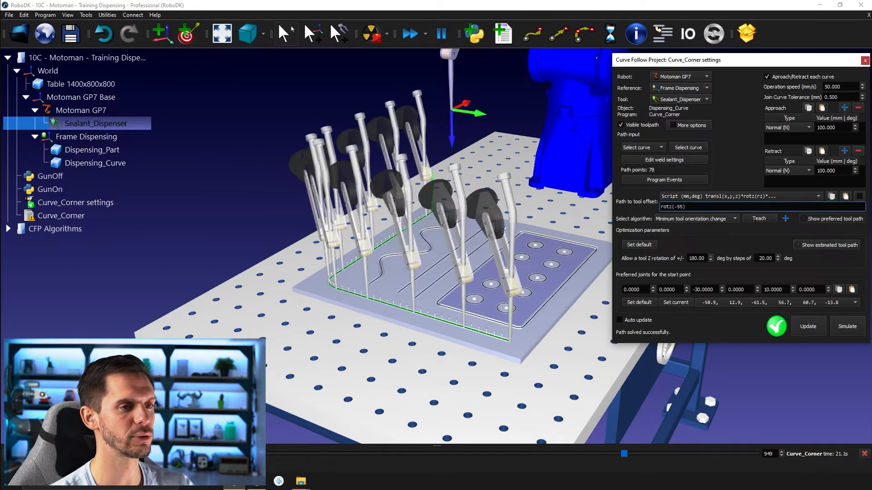
Set the path to tool offset to rotz(-45), update the Curve_Corner program and step through its simulation back along the curve.
{"action": "left_click", "coordinate": [812, 329]}
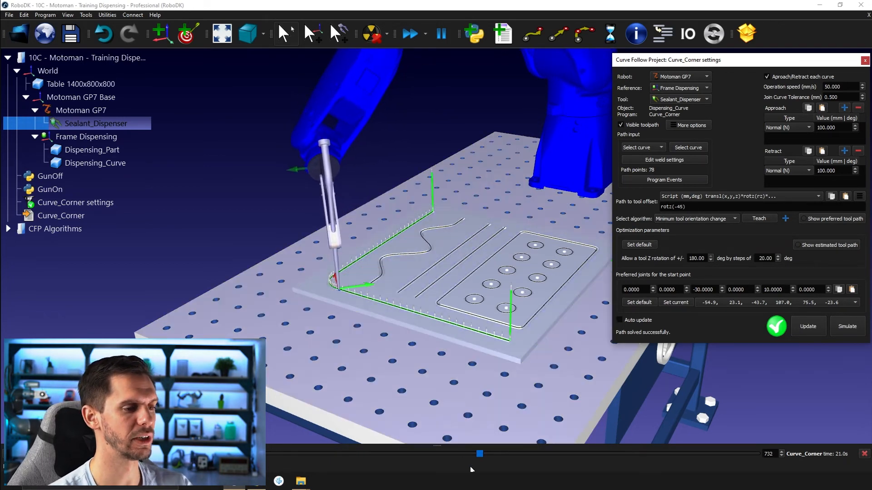
{"action": "left_click_drag", "start_coordinate": [507, 454], "coordinate": [297, 454]}
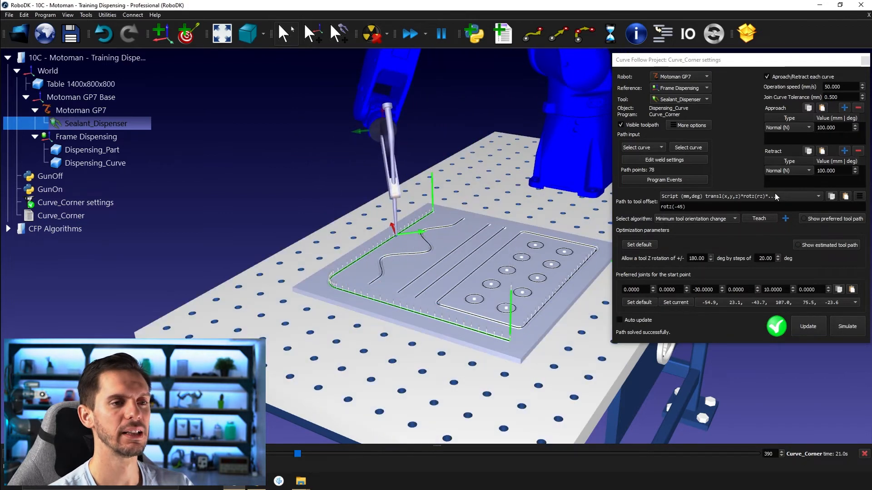
Set a 40 mm Y path to tool offset in the Fanuc/Motoman format and show the preferred tool path along the curve.
{"action": "left_click", "coordinate": [768, 199]}
{"action": "left_click", "coordinate": [708, 221]}
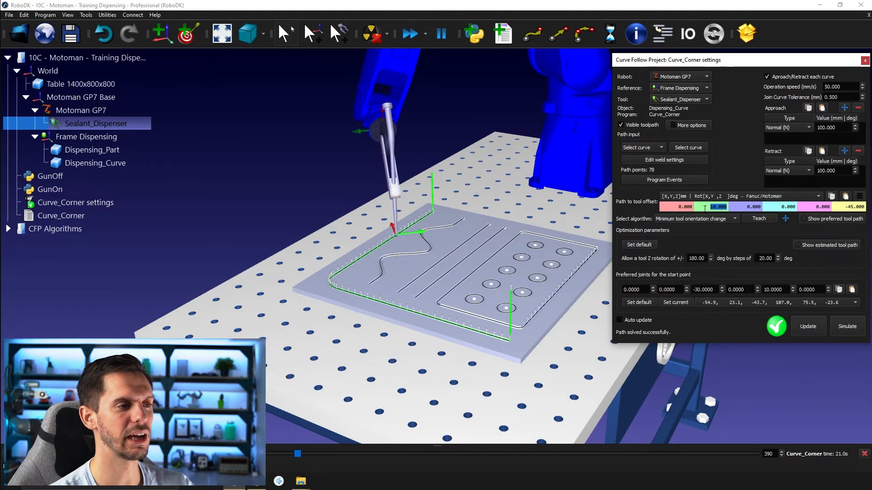
{"action": "left_click", "coordinate": [806, 219]}
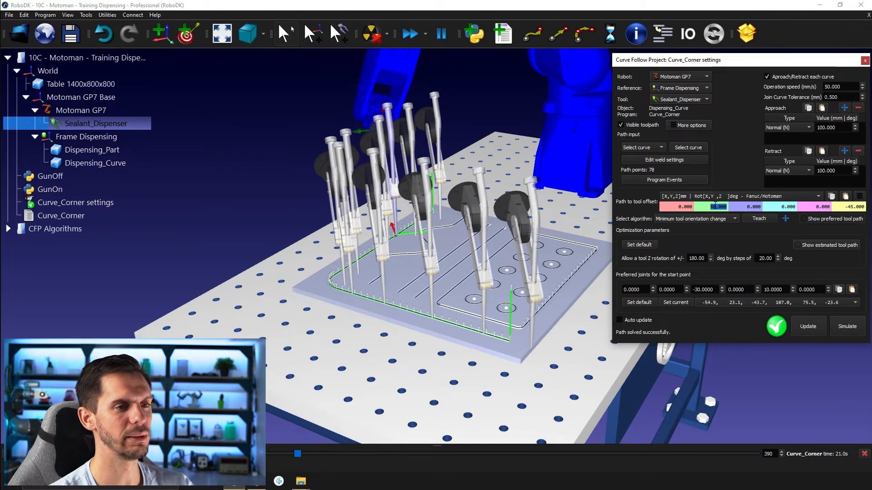
{"action": "mouse_move", "coordinate": [469, 258]}
{"action": "right_mouse_down"}
{"action": "mouse_move", "coordinate": [543, 218]}
{"action": "mouse_move", "coordinate": [536, 242]}
{"action": "mouse_move", "coordinate": [547, 249]}
{"action": "right_mouse_up"}
{"action": "mouse_move", "coordinate": [450, 252]}
{"action": "right_mouse_down"}
{"action": "mouse_move", "coordinate": [431, 329]}
{"action": "mouse_move", "coordinate": [443, 328]}
{"action": "mouse_move", "coordinate": [409, 225]}
{"action": "right_mouse_up"}
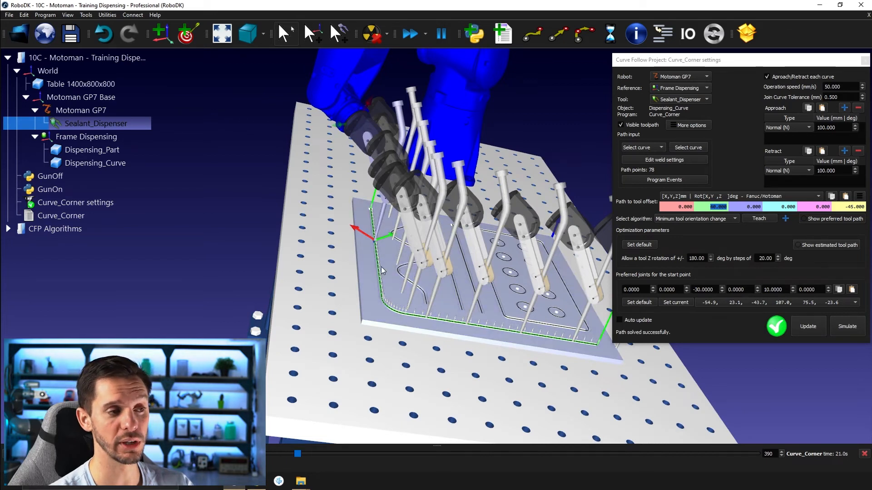
{"action": "right_click_drag", "start_coordinate": [394, 296], "coordinate": [422, 313]}
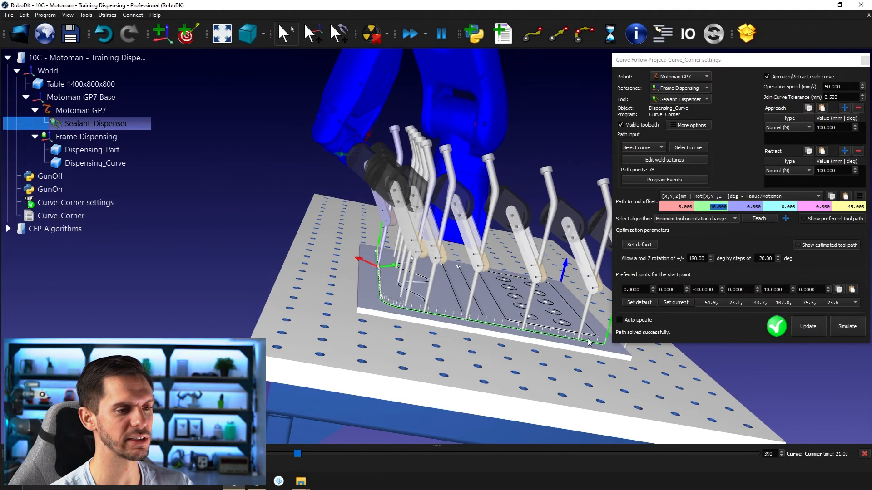
{"action": "right_click_drag", "start_coordinate": [606, 349], "coordinate": [544, 354]}
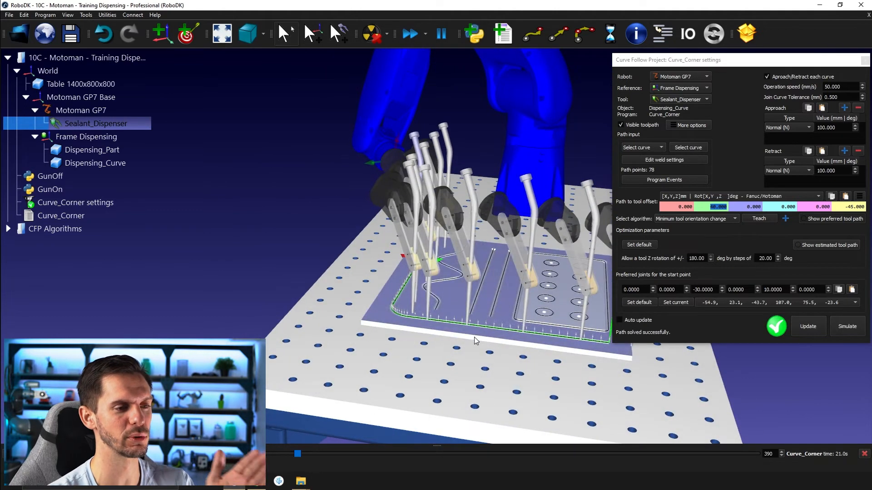
Reset the Z rotation offset to 0 and simulate the updated program, moving back and forth along the Curve_Corner path.
{"action": "left_click", "coordinate": [839, 328]}
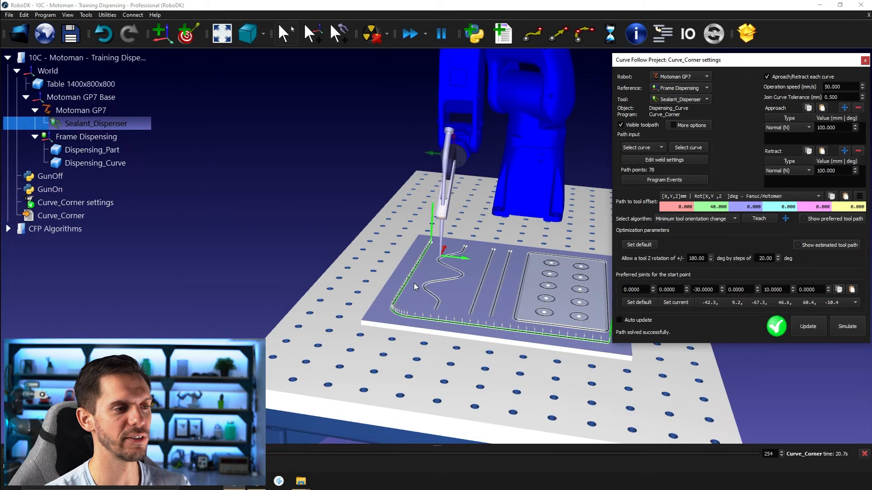
{"action": "left_click", "coordinate": [290, 459]}
{"action": "left_click", "coordinate": [302, 451]}
{"action": "left_click_drag", "start_coordinate": [312, 454], "coordinate": [542, 449]}
{"action": "middle_click_drag", "start_coordinate": [513, 374], "coordinate": [439, 344]}
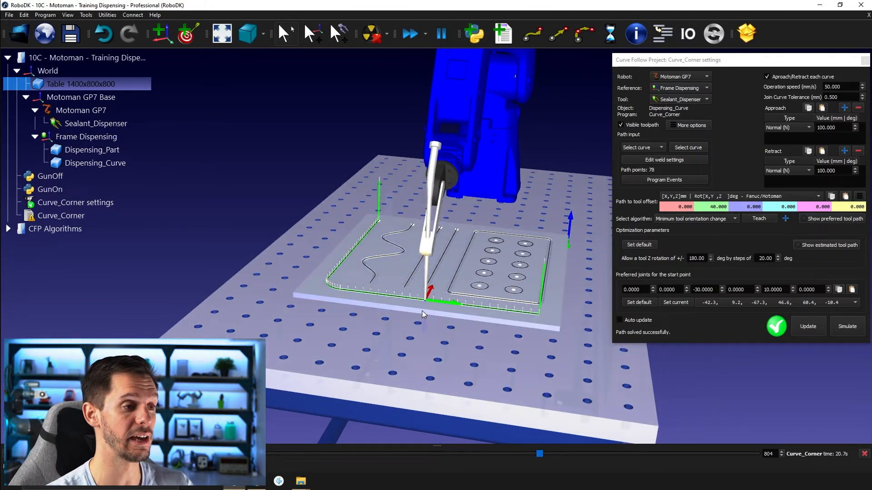
{"action": "left_click_drag", "start_coordinate": [529, 451], "coordinate": [264, 311]}
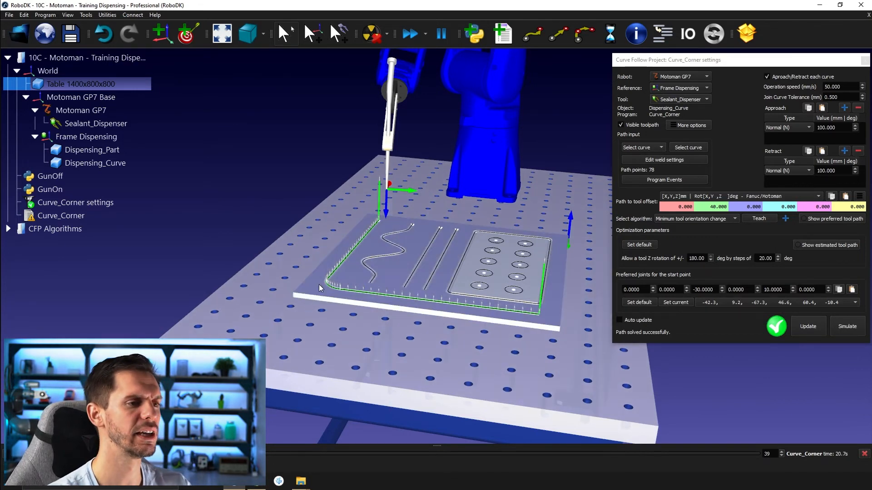
Reset the Y offset to 0, enter rotz(0) in the Script format and show the preferred tool path.
{"action": "left_click_drag", "start_coordinate": [711, 207], "coordinate": [751, 206]}
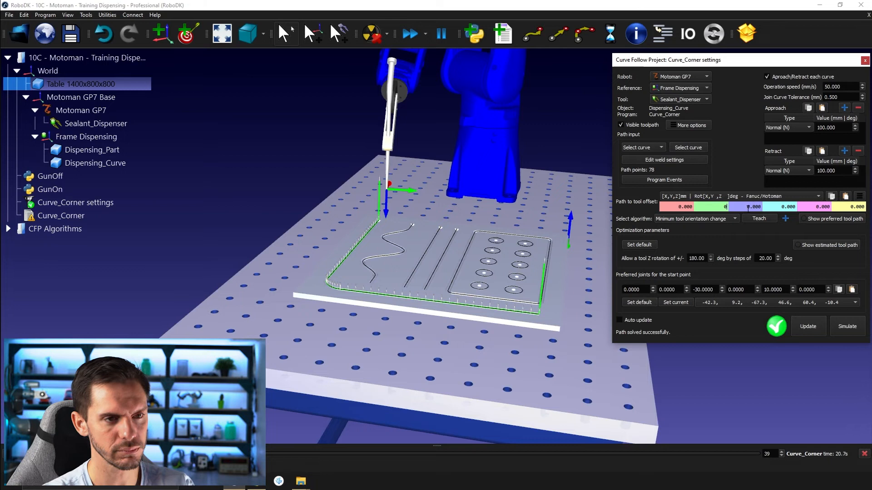
{"action": "left_click", "coordinate": [679, 199]}
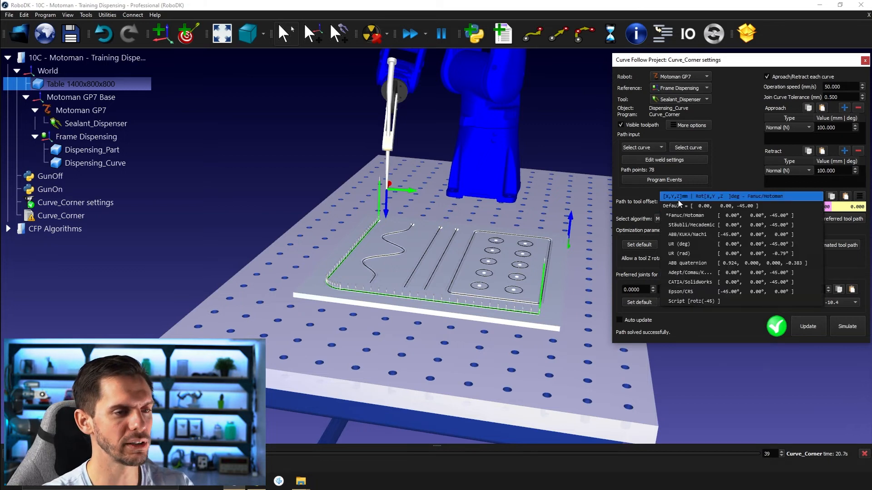
{"action": "left_click", "coordinate": [687, 302]}
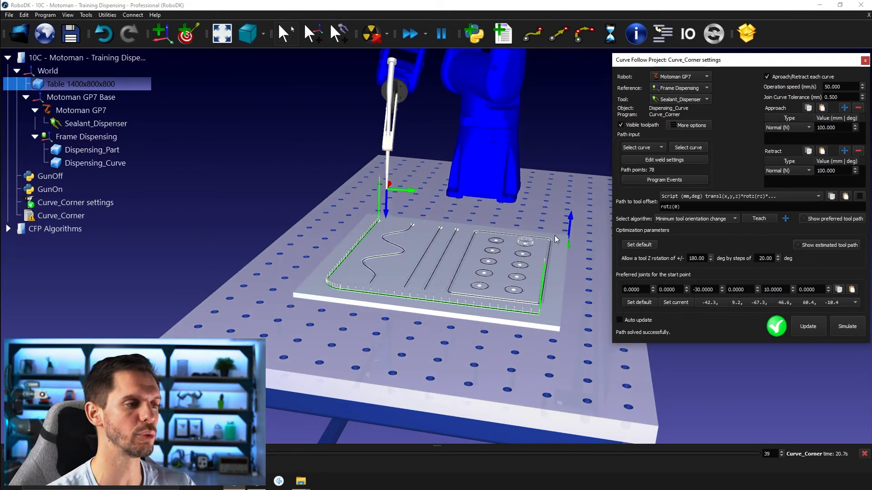
{"action": "left_click", "coordinate": [821, 217]}
Reorient the sealant dispenser by hand in the 3D view and teach its current orientation as the preferred one.
{"action": "left_click_drag", "start_coordinate": [453, 224], "coordinate": [426, 314]}
{"action": "right_click_drag", "start_coordinate": [342, 277], "coordinate": [281, 252]}
{"action": "key", "text": "alt"}
{"action": "left_click_drag", "start_coordinate": [444, 230], "coordinate": [446, 220]}
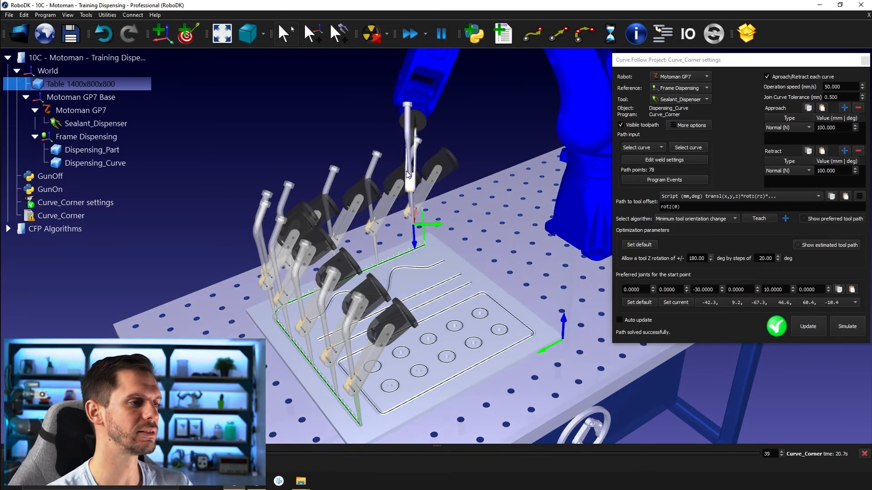
{"action": "left_click", "coordinate": [762, 222]}
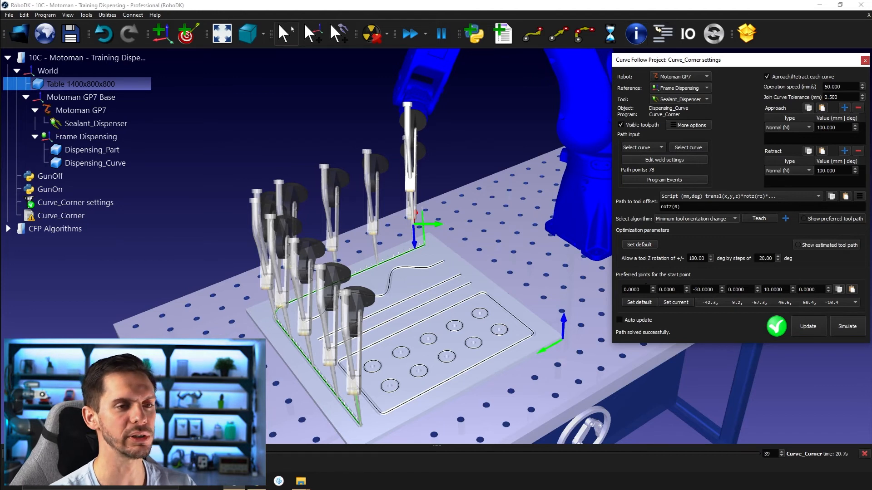
Update the Curve_Corner program with the taught orientation and examine its simulation through the corner and back.
{"action": "middle_click_drag", "start_coordinate": [436, 363], "coordinate": [444, 319]}
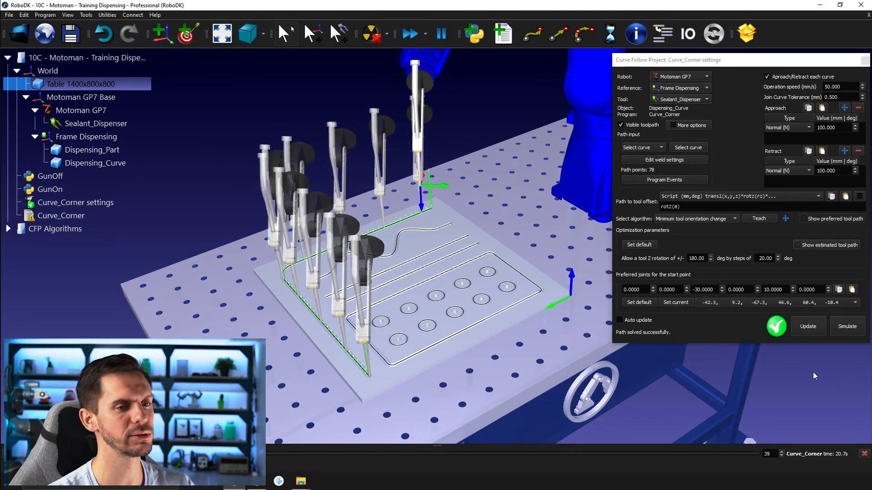
{"action": "left_click", "coordinate": [812, 328]}
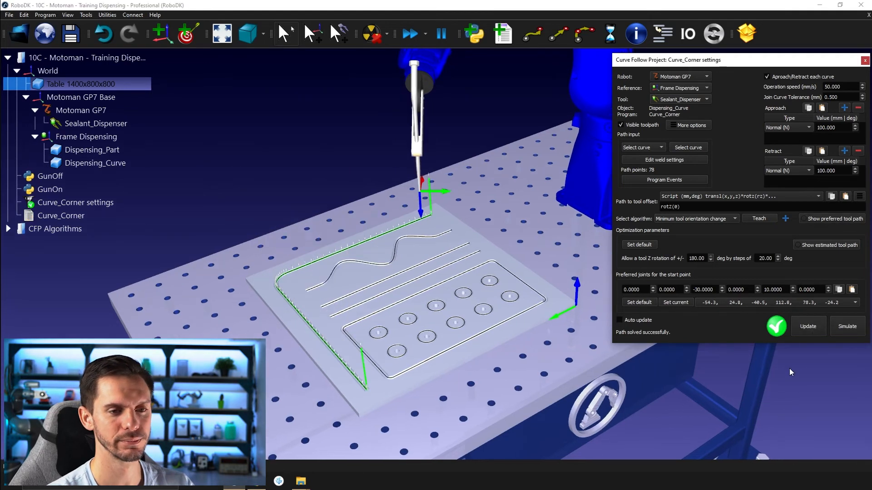
{"action": "left_click", "coordinate": [839, 325]}
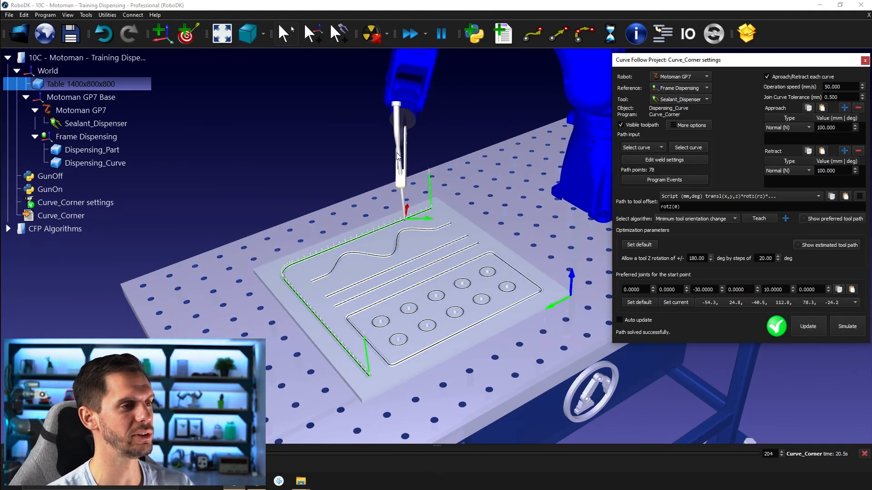
{"action": "middle_click_drag", "start_coordinate": [382, 291], "coordinate": [390, 261]}
{"action": "mouse_move", "coordinate": [391, 261]}
{"action": "right_mouse_down"}
{"action": "mouse_move", "coordinate": [412, 246]}
{"action": "mouse_move", "coordinate": [405, 243]}
{"action": "right_mouse_up"}
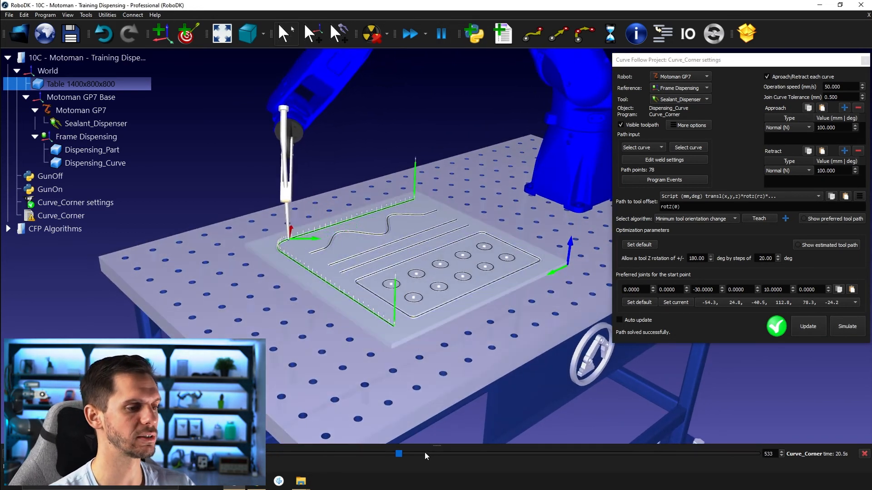
{"action": "left_click_drag", "start_coordinate": [402, 454], "coordinate": [268, 394]}
Turn the dispenser to a different orientation, teach it, and update and simulate the Curve_Corner program.
{"action": "left_click_drag", "start_coordinate": [389, 208], "coordinate": [391, 242], "text": "alt"}
{"action": "left_click", "coordinate": [758, 221]}
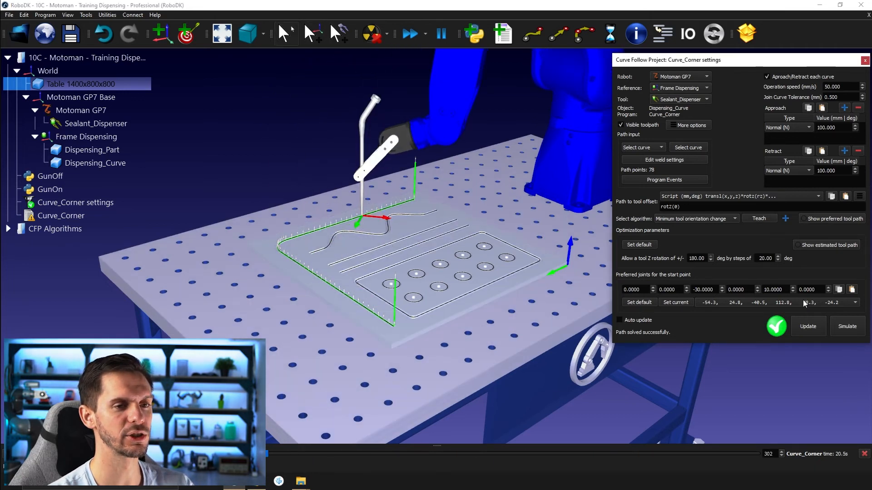
{"action": "left_click", "coordinate": [807, 327]}
{"action": "left_click", "coordinate": [847, 328]}
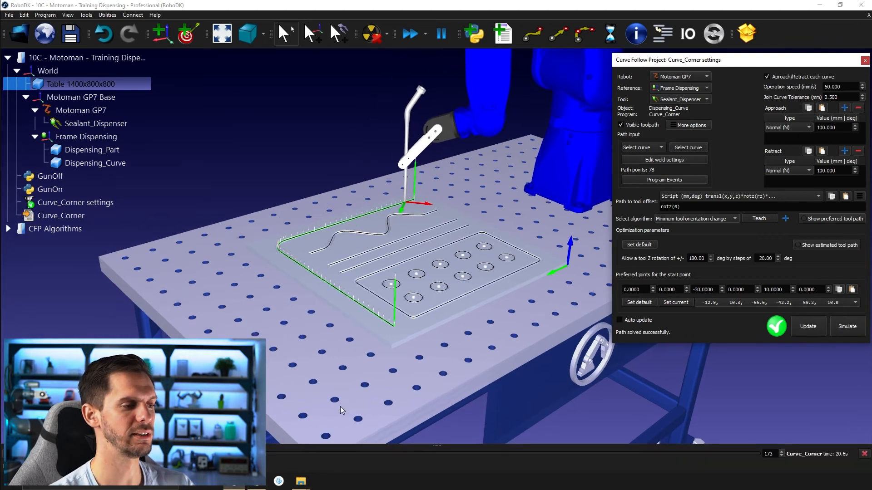